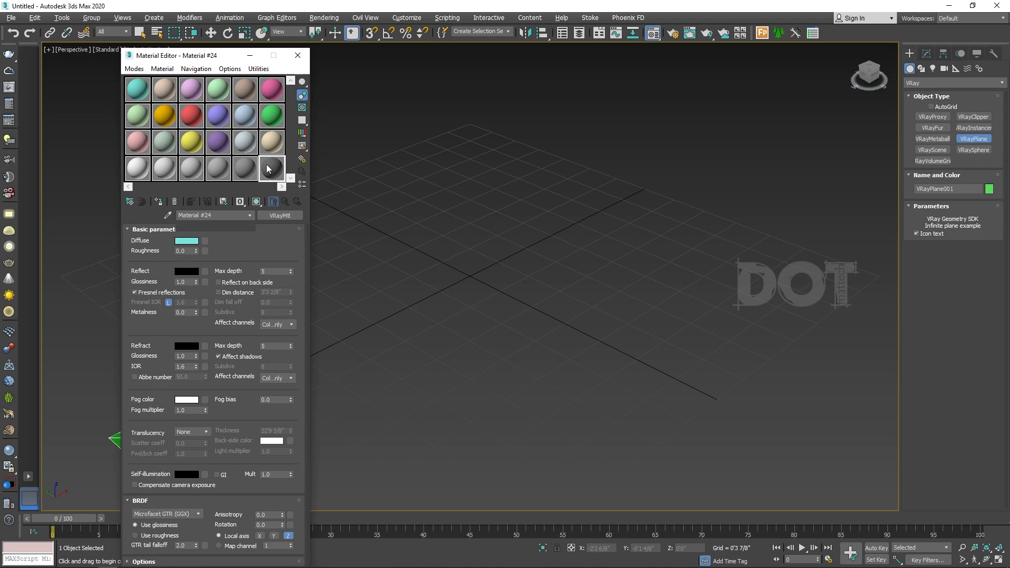
# Step: Finish placing the VRayPlane, close the Material Editor and create a V-Ray camera from the current perspective view
pyautogui.moveTo(227, 55); pyautogui.dragTo(660, 88)
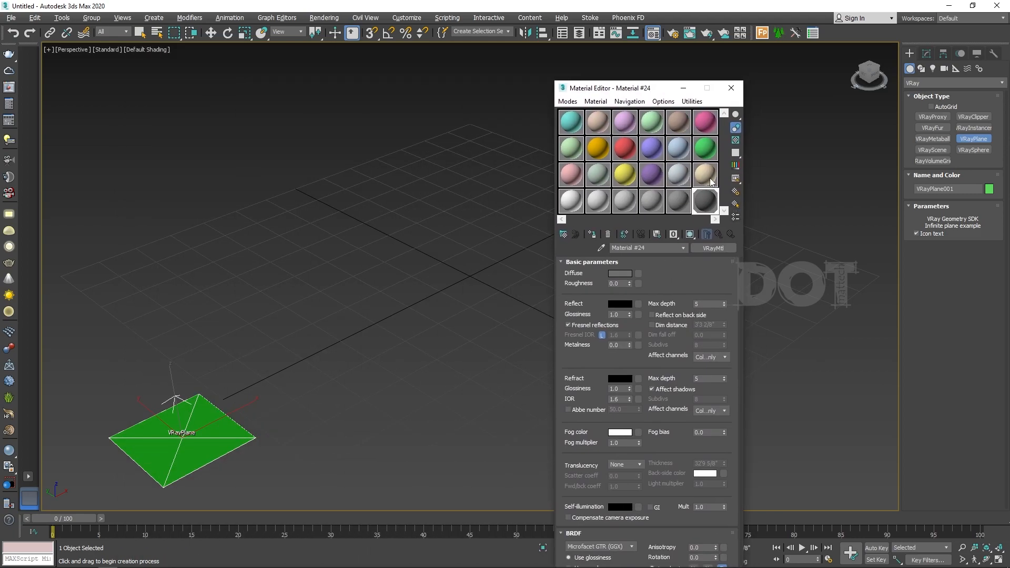
pyautogui.rightClick(333, 402)
pyautogui.click(731, 88)
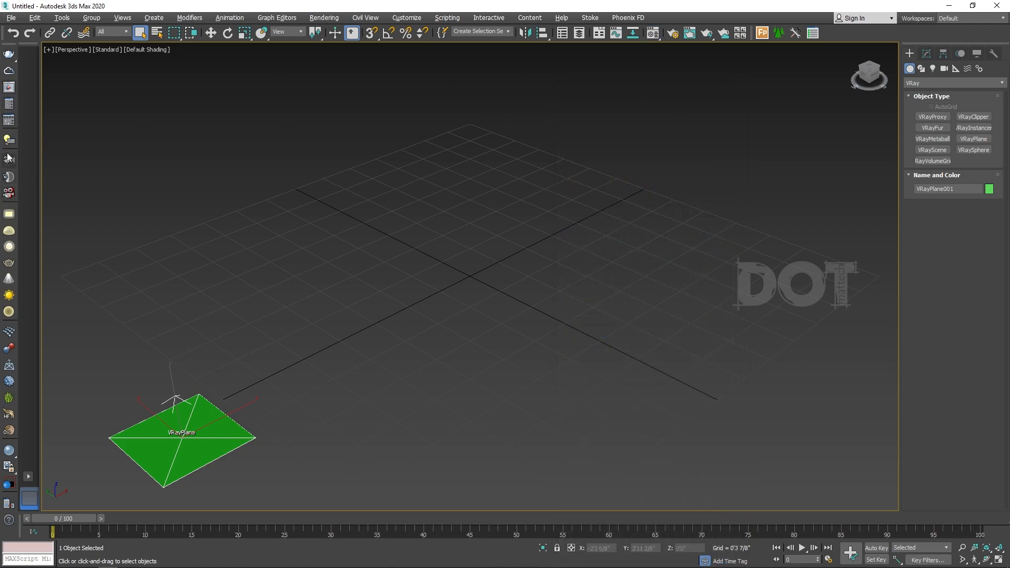
pyautogui.click(9, 176)
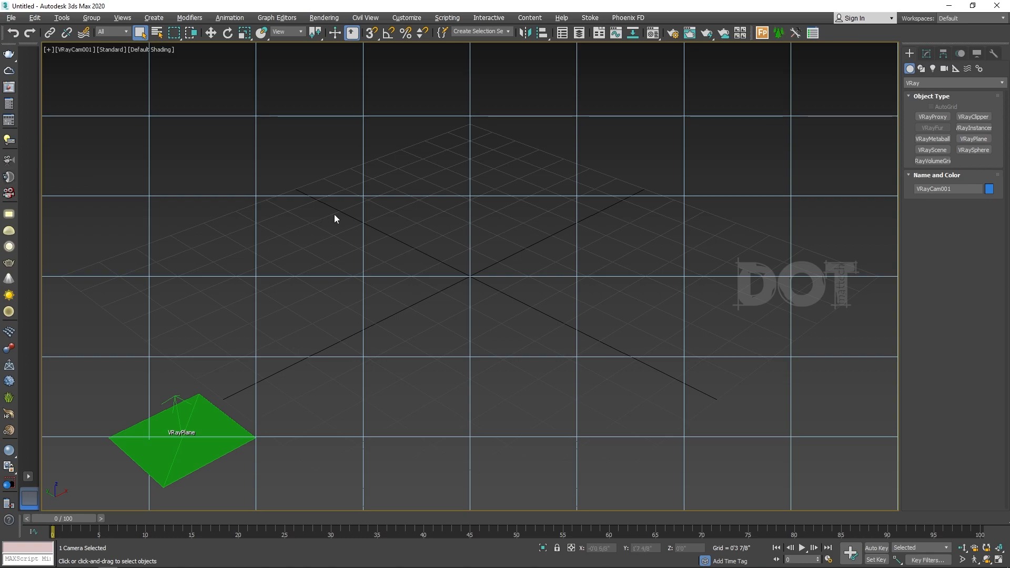
# Step: Lock rendering to the VRayCam001 view, set the output size to HDTV (video) 1920x1080 and show safe frames in the viewport
pyautogui.click(674, 33)
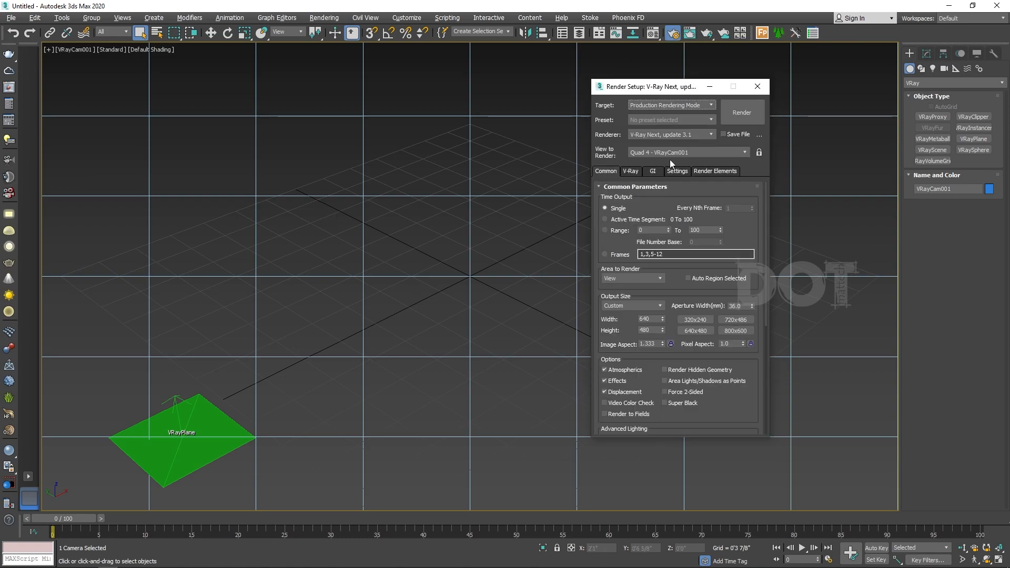
pyautogui.click(760, 152)
pyautogui.click(628, 305)
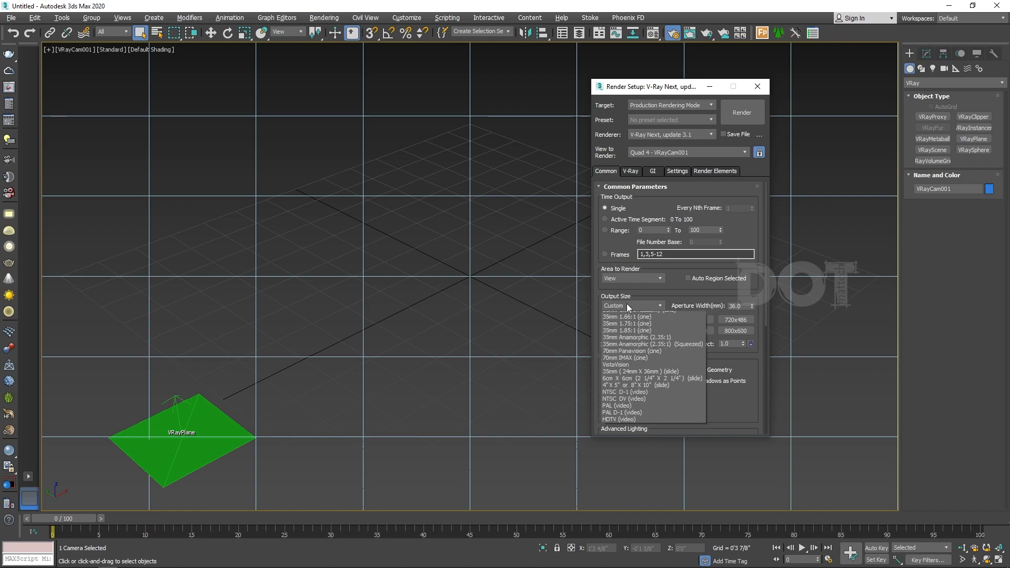
pyautogui.click(620, 438)
pyautogui.click(702, 320)
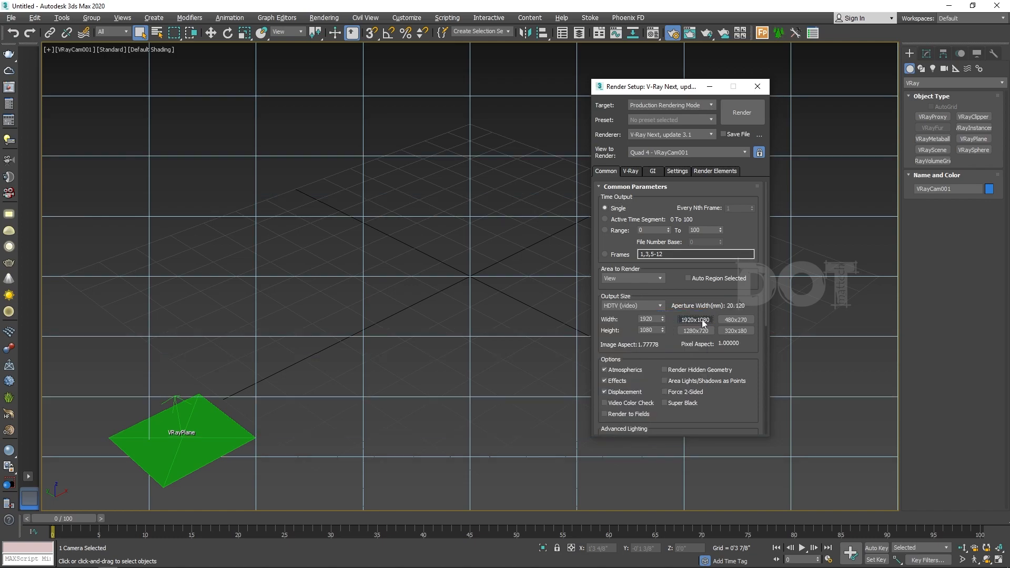
pyautogui.click(758, 87)
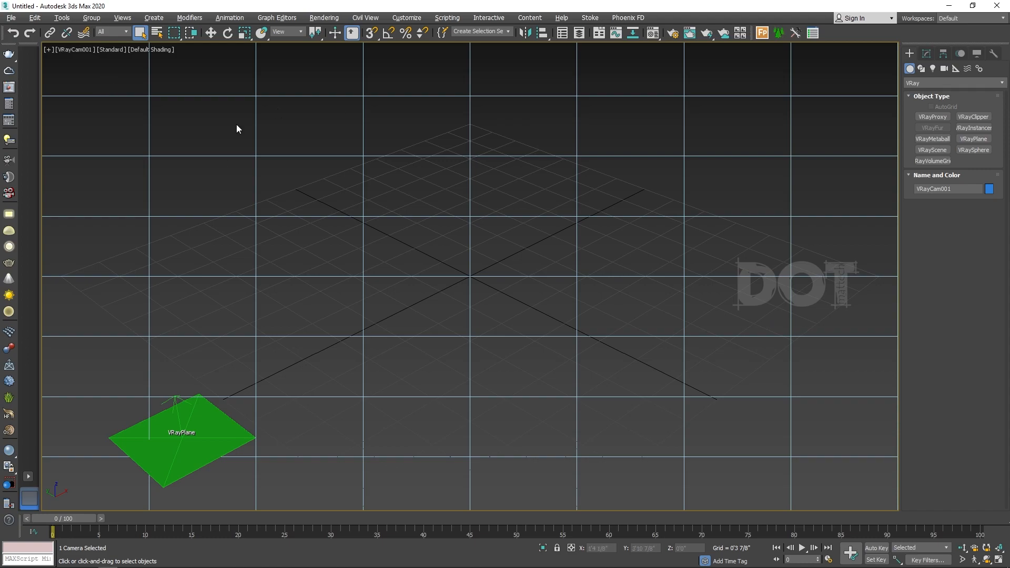
pyautogui.click(69, 50)
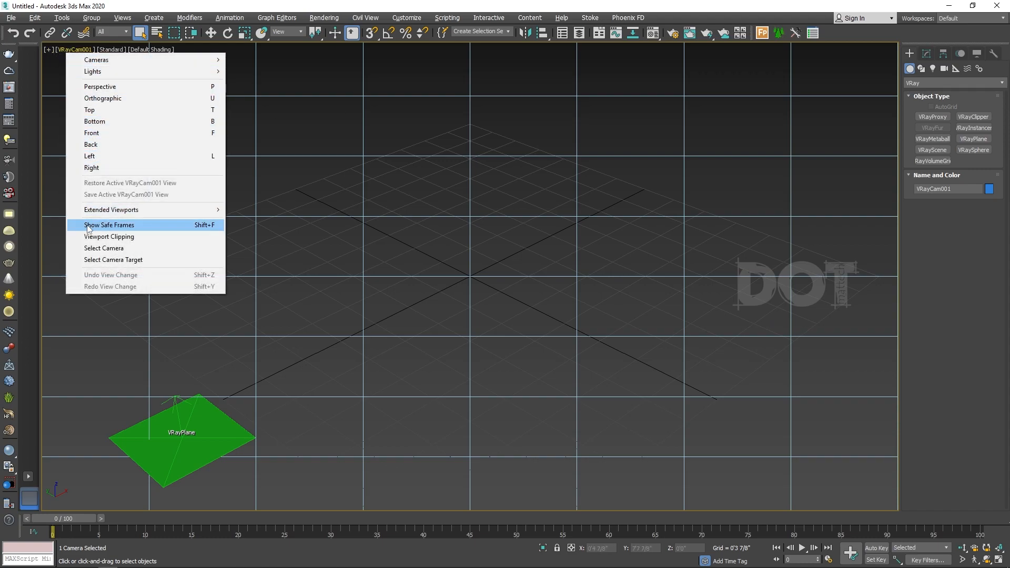
pyautogui.click(147, 226)
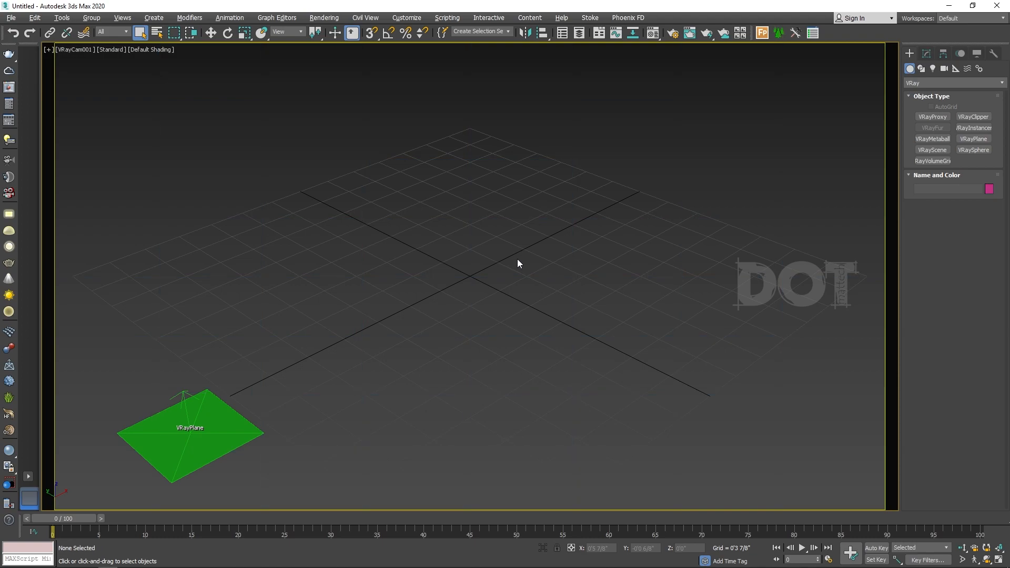
# Step: Place a V-Ray dome light beyond the far right side of the grid and set its multiplier to 15
pyautogui.click(9, 230)
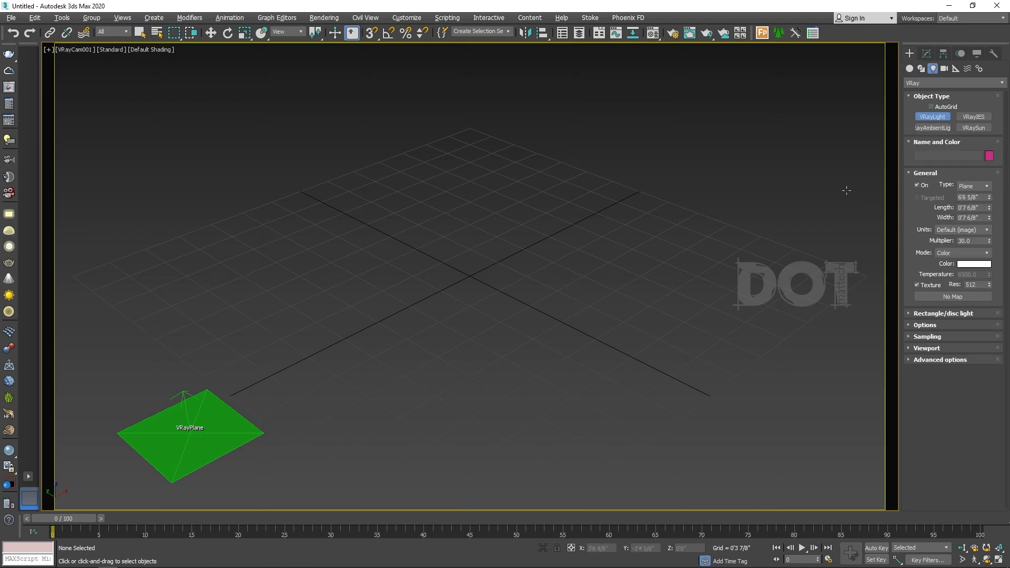
pyautogui.click(824, 173)
pyautogui.rightClick(833, 213)
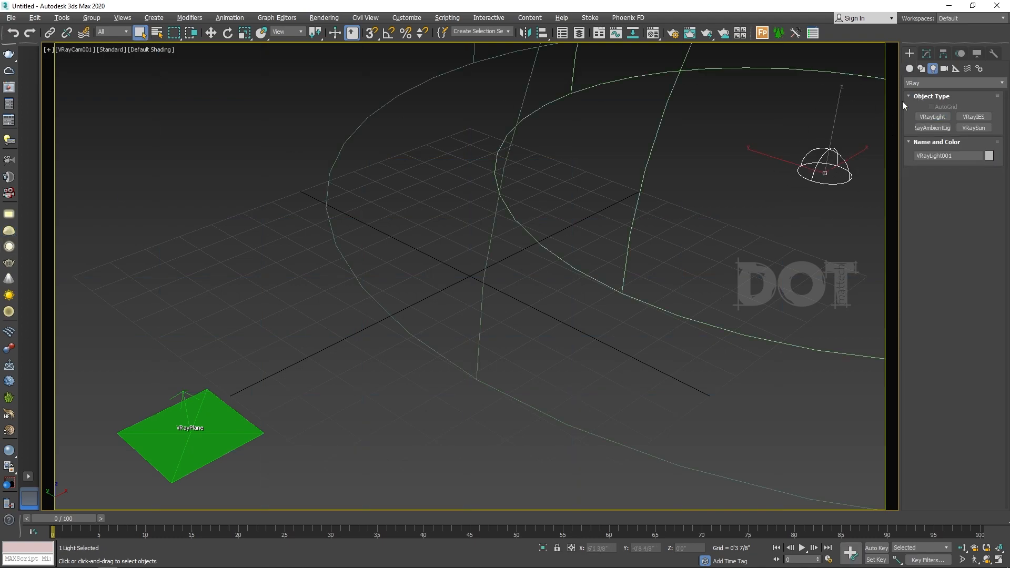
pyautogui.click(926, 55)
pyautogui.doubleClick(972, 255)
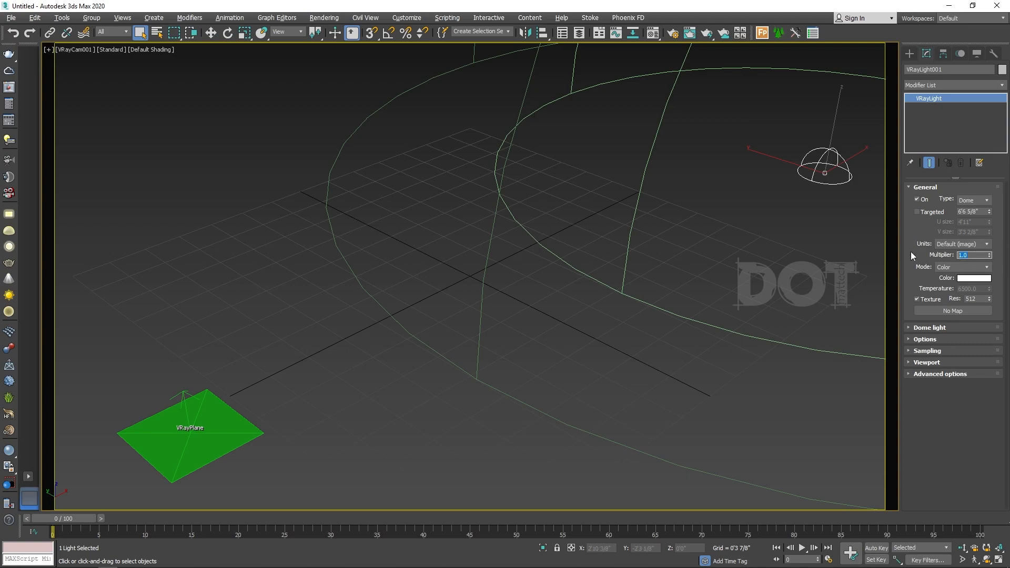
pyautogui.write('15.0')
pyautogui.click(813, 127)
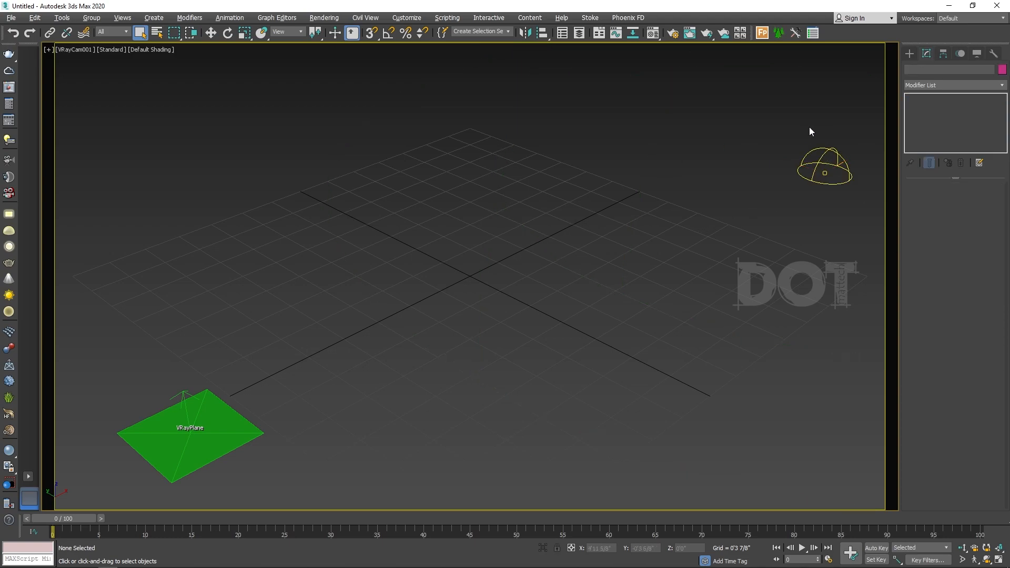
# Step: Replace Material #23 with a VRayHDRI map and load studio_small_08_4k.hdr as its bitmap
pyautogui.press('m')
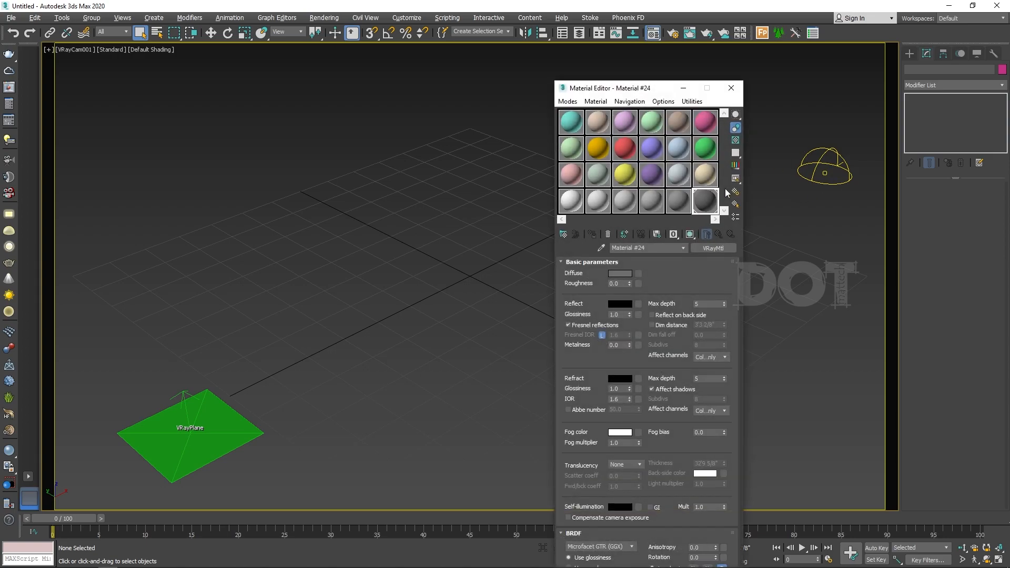
pyautogui.click(678, 200)
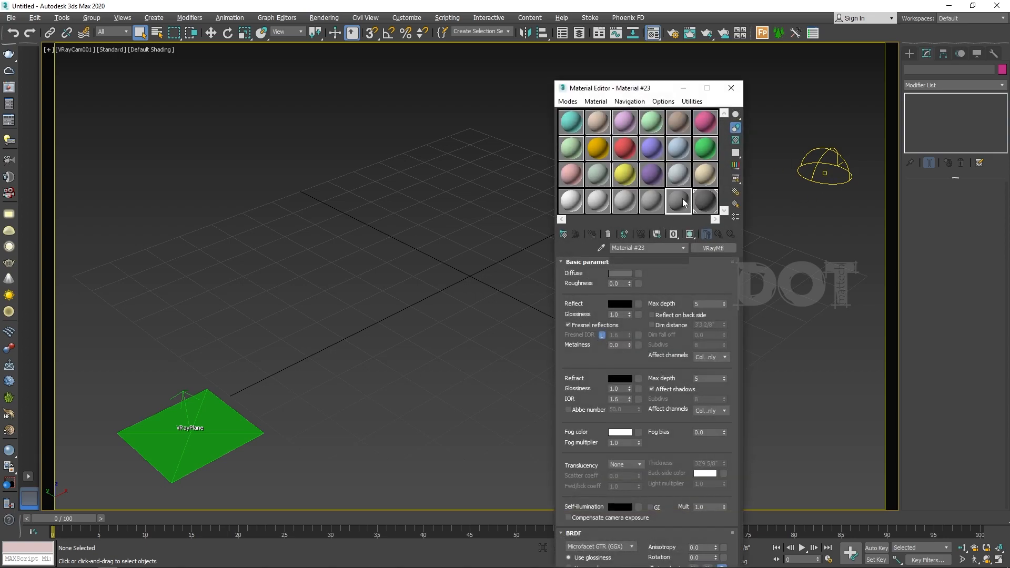
pyautogui.click(564, 235)
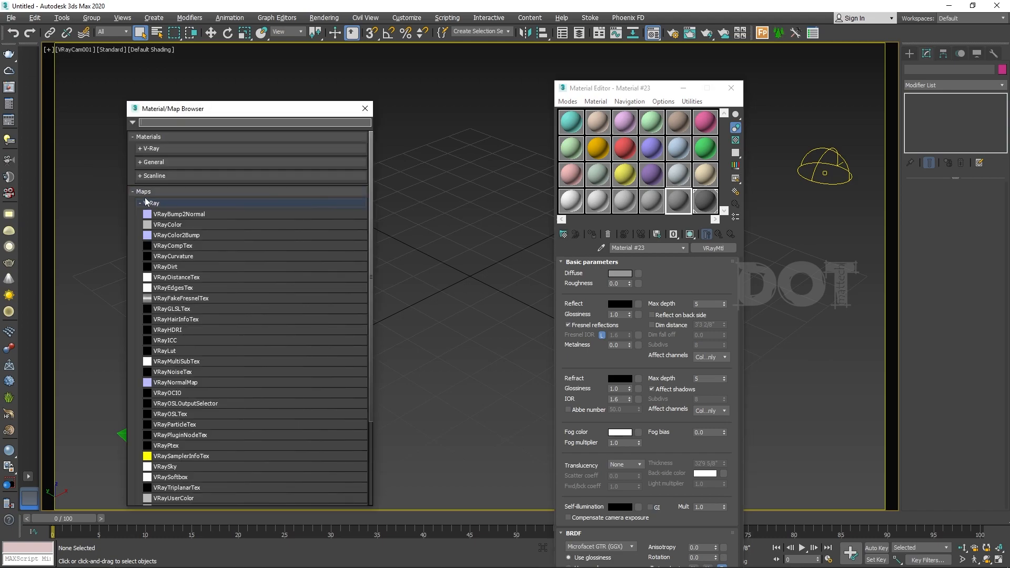
pyautogui.doubleClick(173, 333)
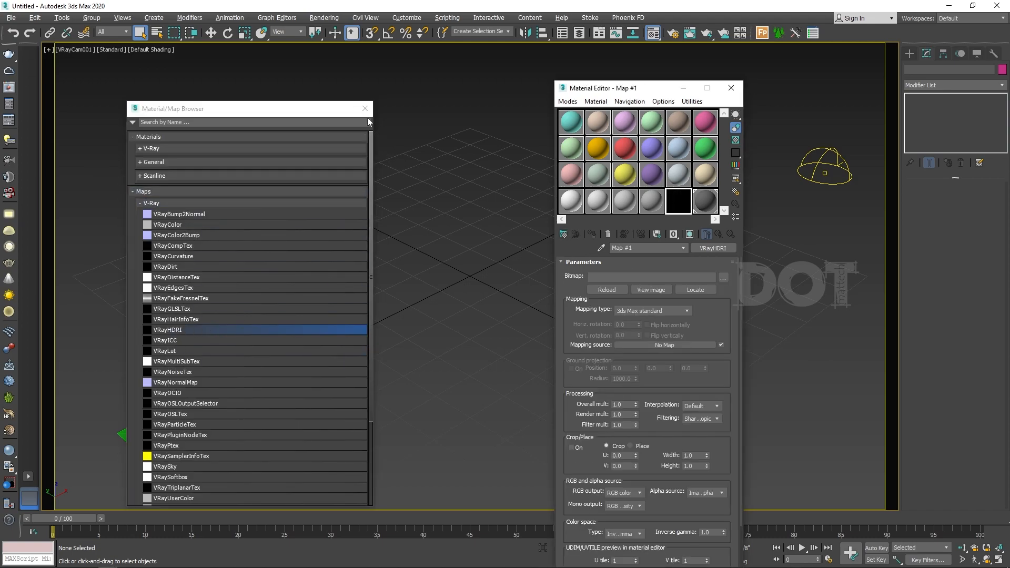
pyautogui.click(725, 280)
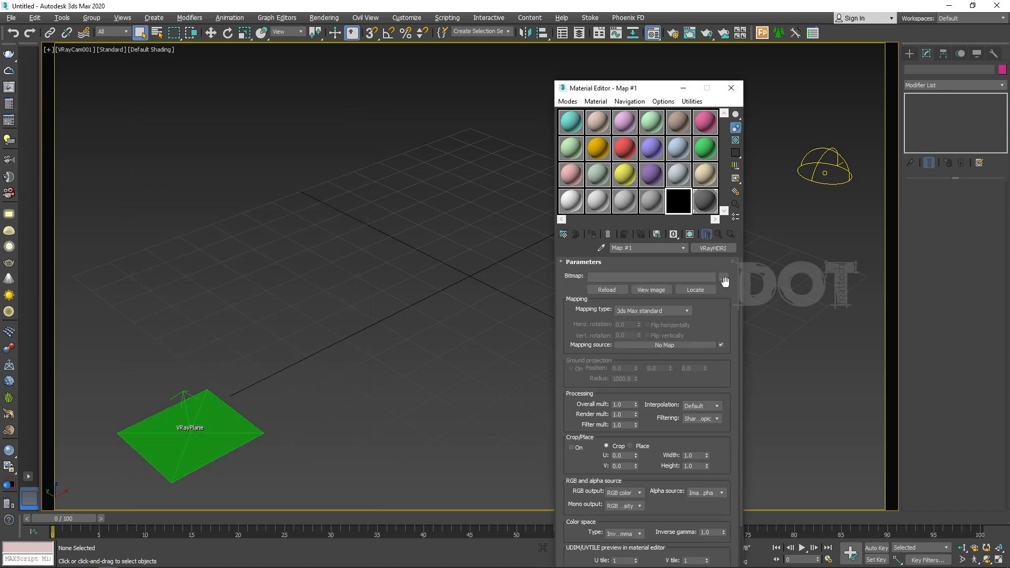
# Step: Set the HDRI map's mapping type to Spherical and assign the map as the dome light's texture
pyautogui.click(636, 311)
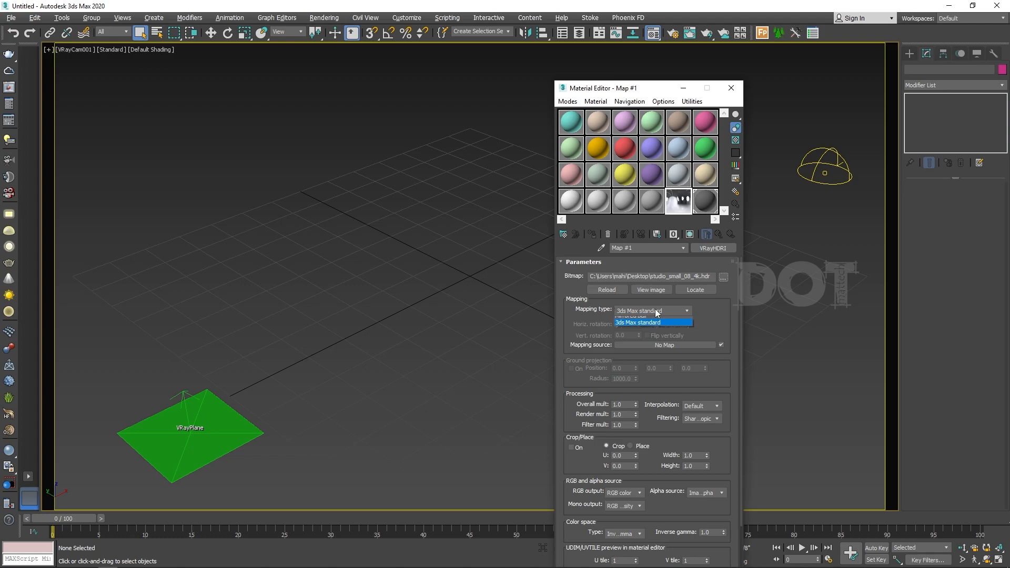
pyautogui.click(630, 335)
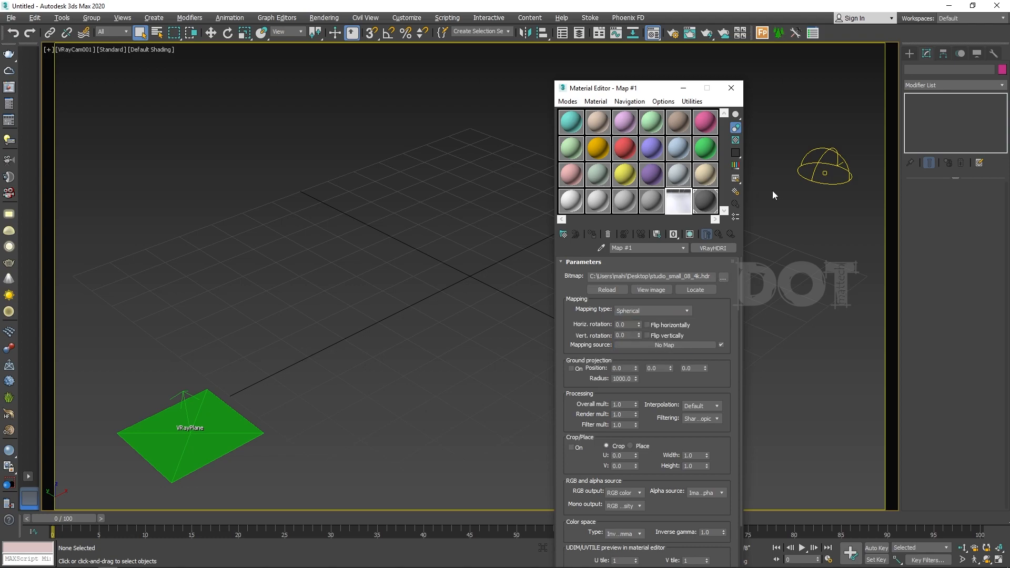
pyautogui.click(814, 173)
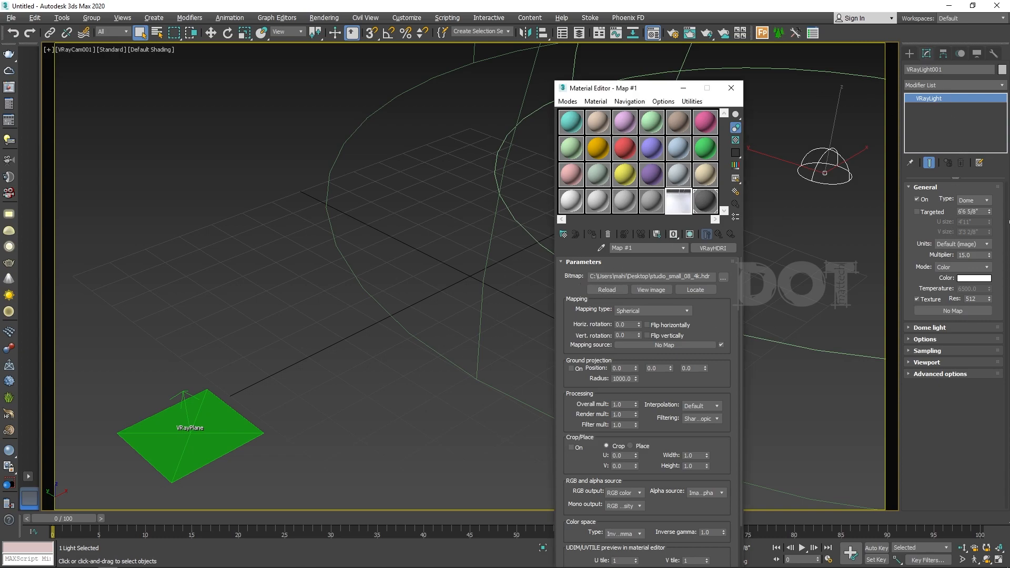
pyautogui.moveTo(956, 312); pyautogui.dragTo(956, 312)
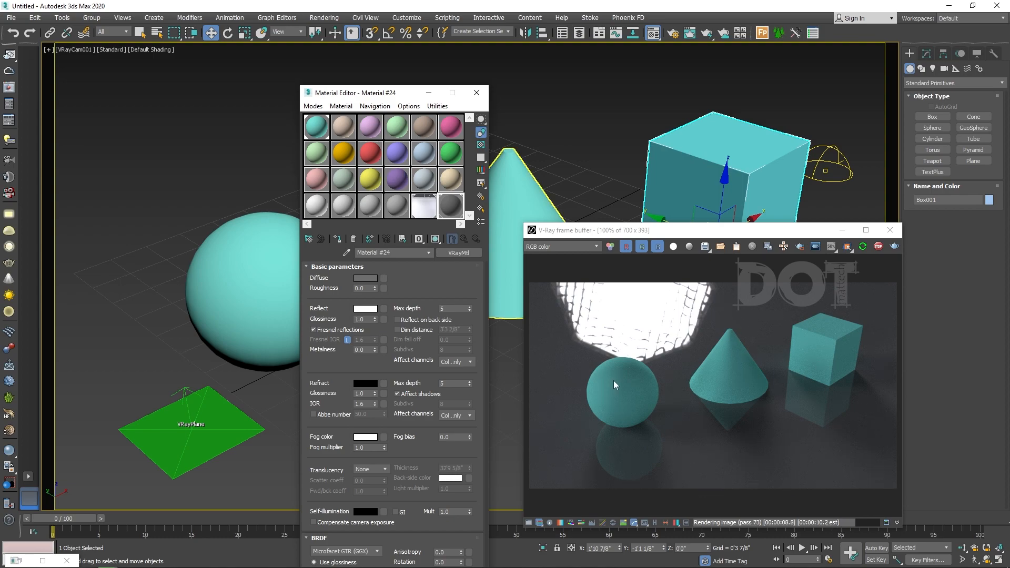
# Step: Set the reflection glossiness of the grey ground material, Material #24, to 0.8
pyautogui.click(277, 285)
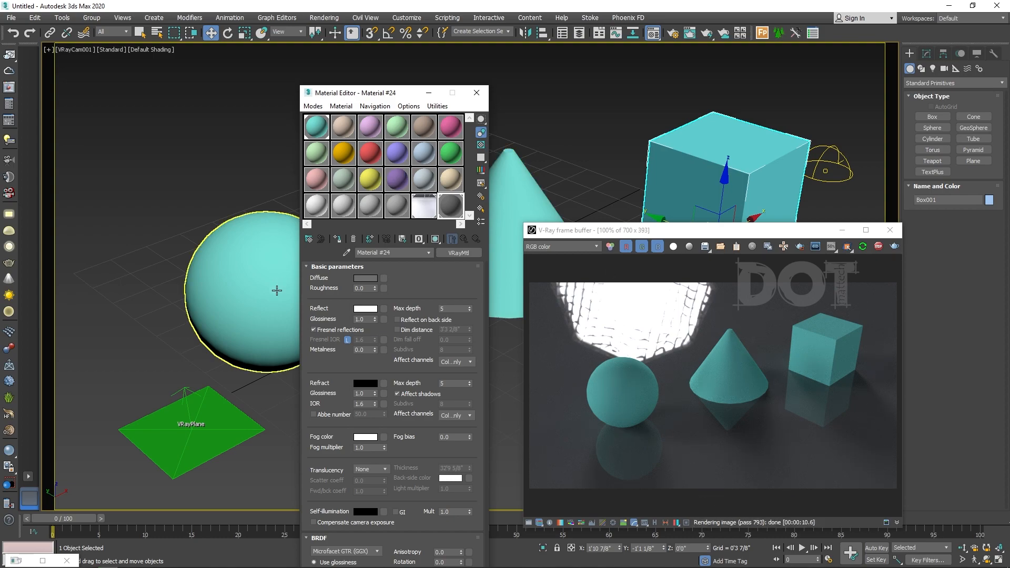
pyautogui.doubleClick(366, 320)
pyautogui.write('.8')
pyautogui.press('Return')
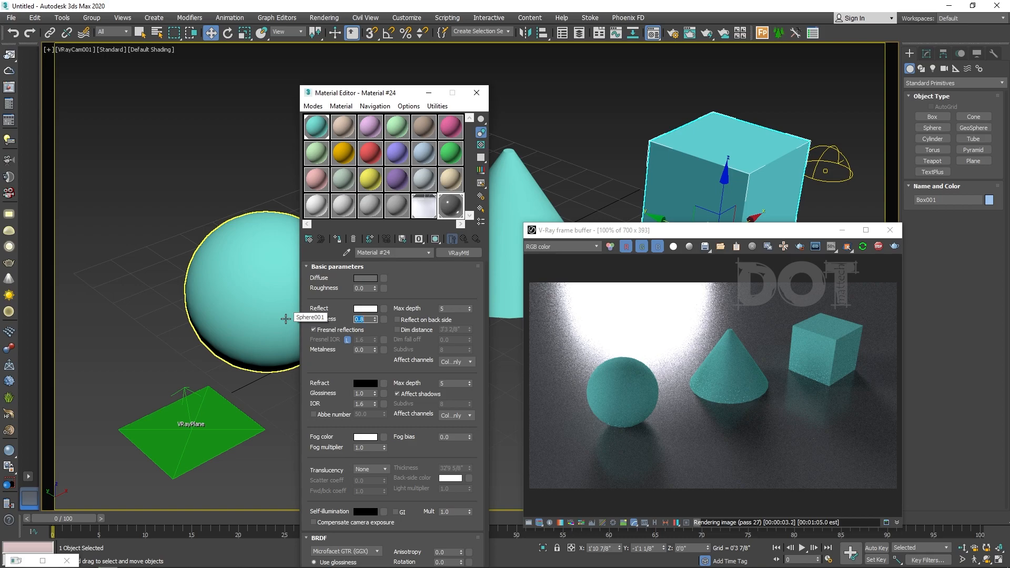
# Step: Set the reflection glossiness of the grey ground material, Material #24, to 0.6
pyautogui.write('.')
pyautogui.write('.6')
pyautogui.press('Return')
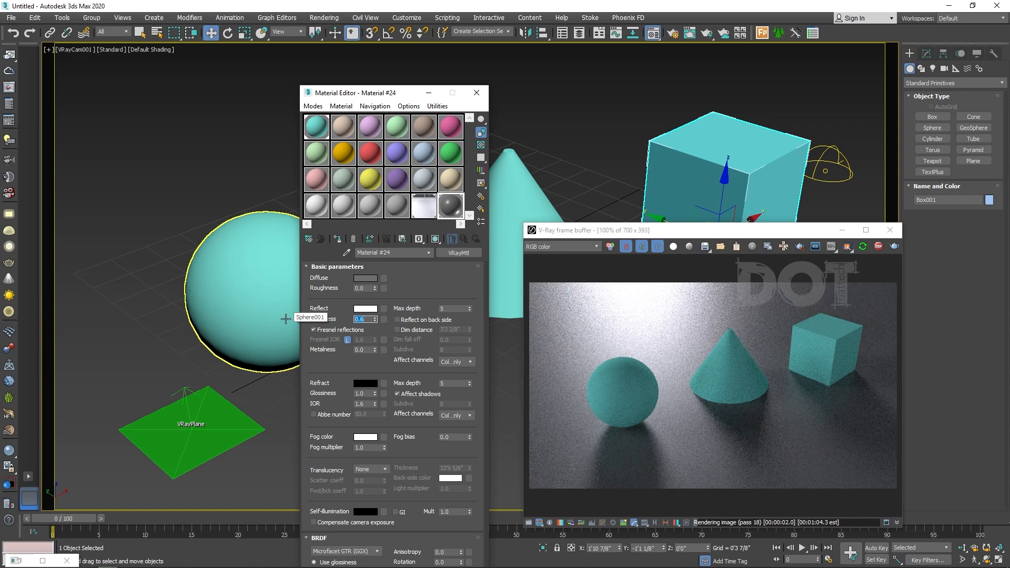
# Step: Lock the dome light's texture to its icon and rotate the light about -168 degrees around Z
pyautogui.click(827, 172)
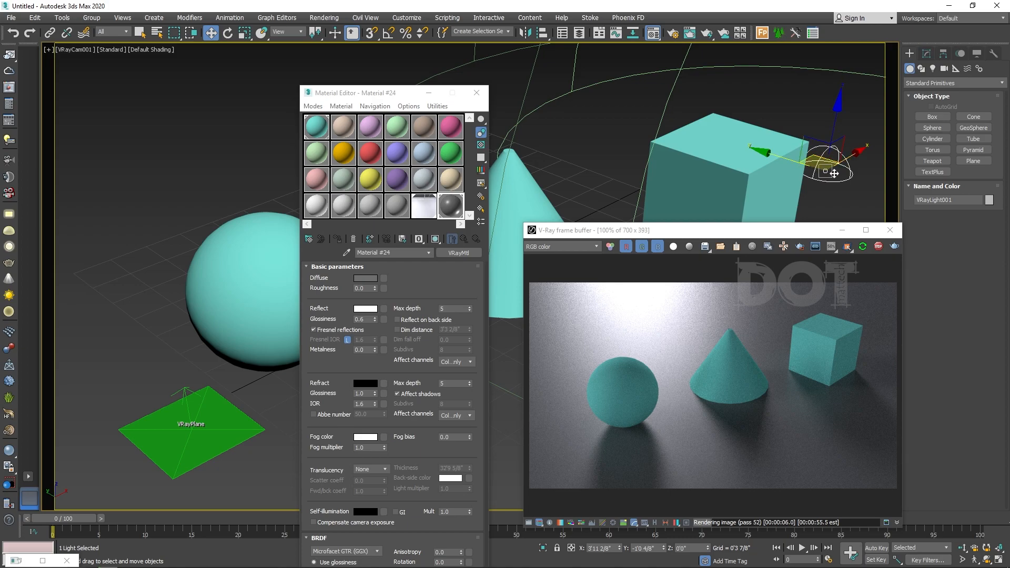
pyautogui.click(926, 53)
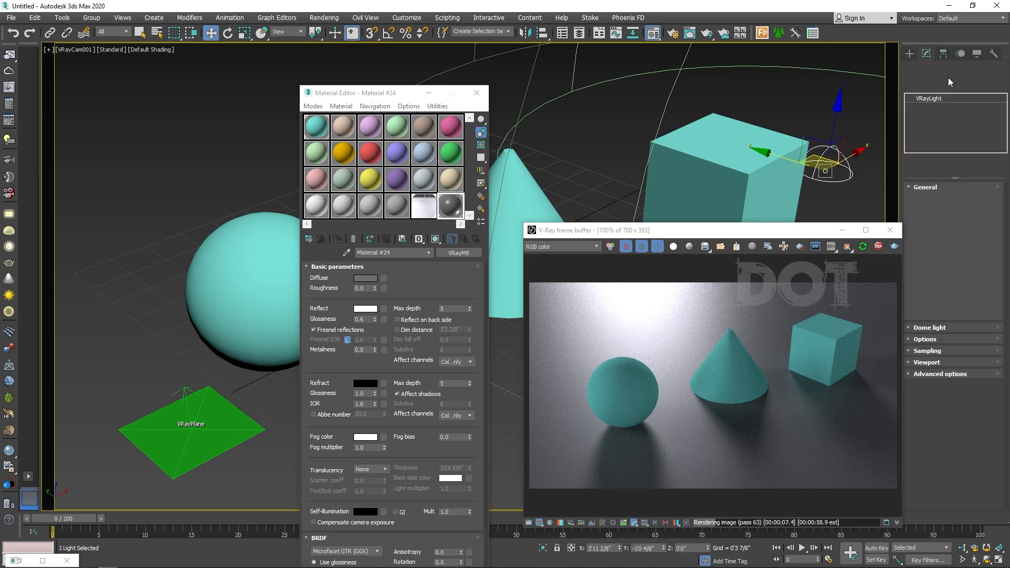
pyautogui.click(951, 328)
pyautogui.click(925, 360)
pyautogui.press('e')
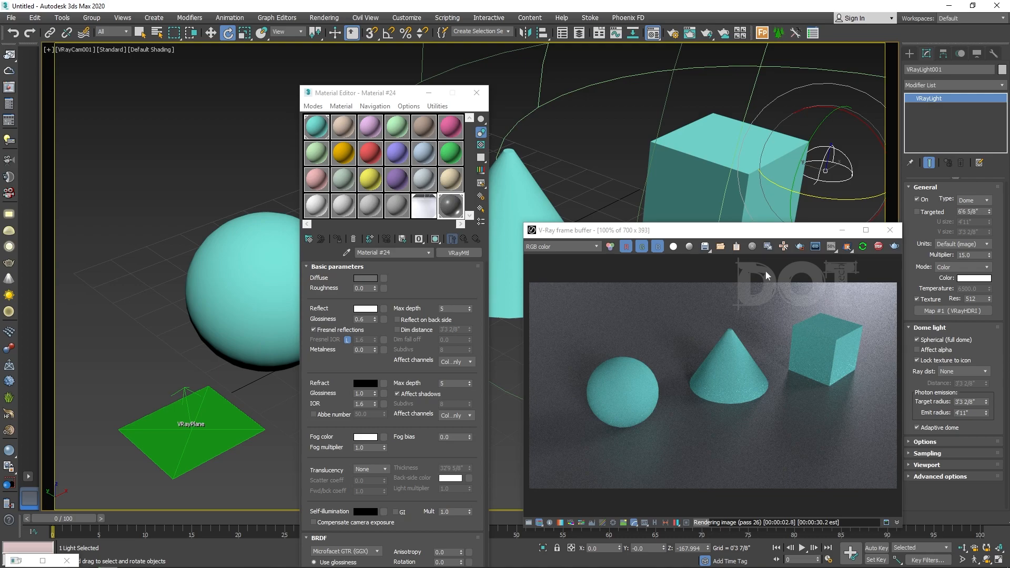
# Step: Replace the turquoise material in the first sample slot with a Multi/Sub-Object material
pyautogui.click(320, 126)
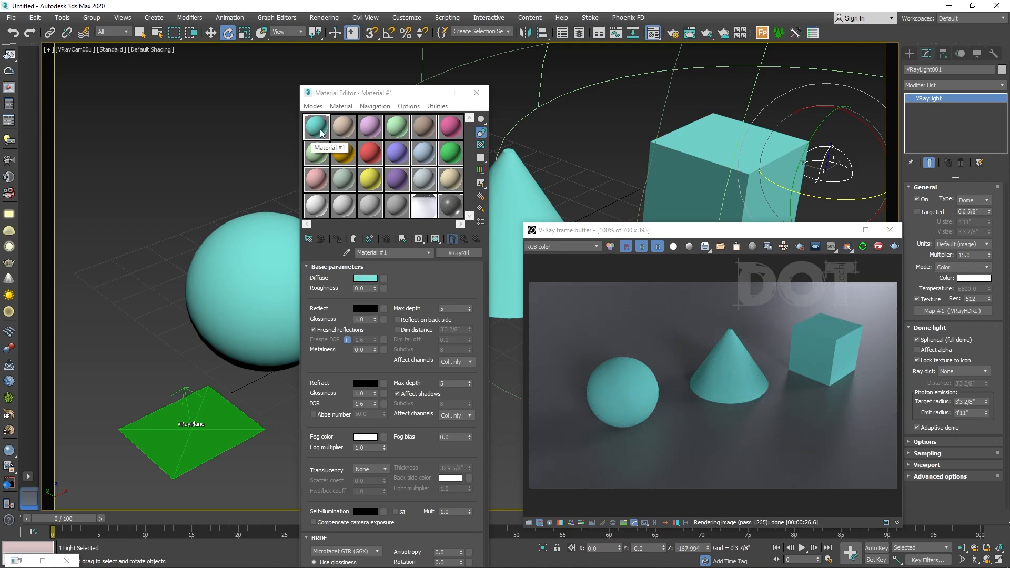
pyautogui.click(310, 240)
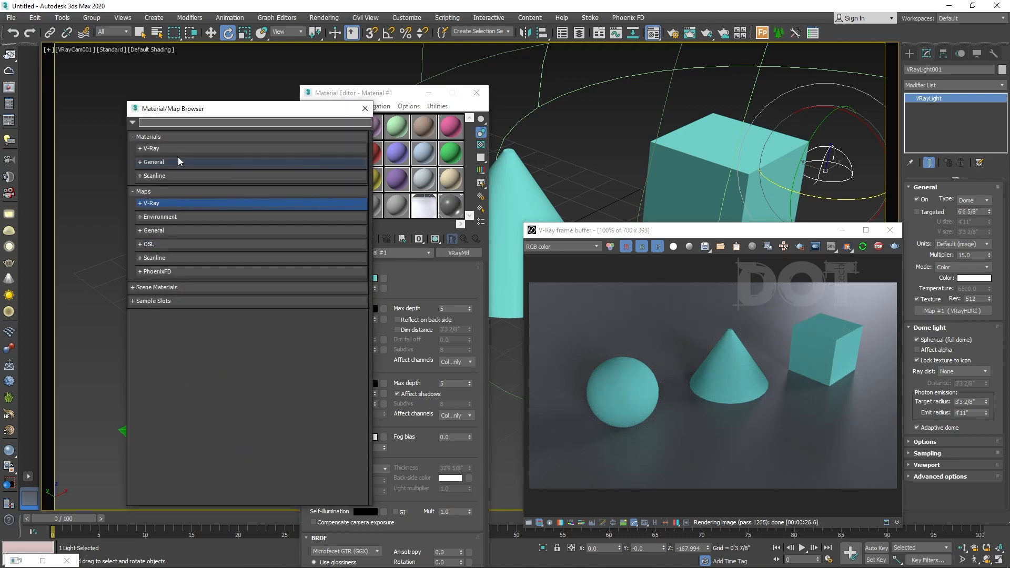
pyautogui.click(148, 137)
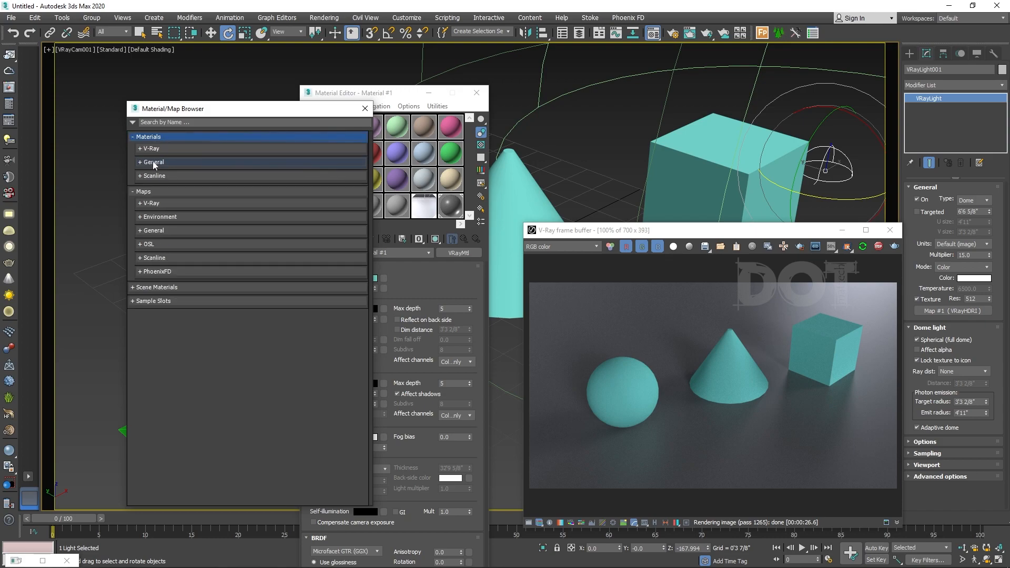
pyautogui.doubleClick(160, 163)
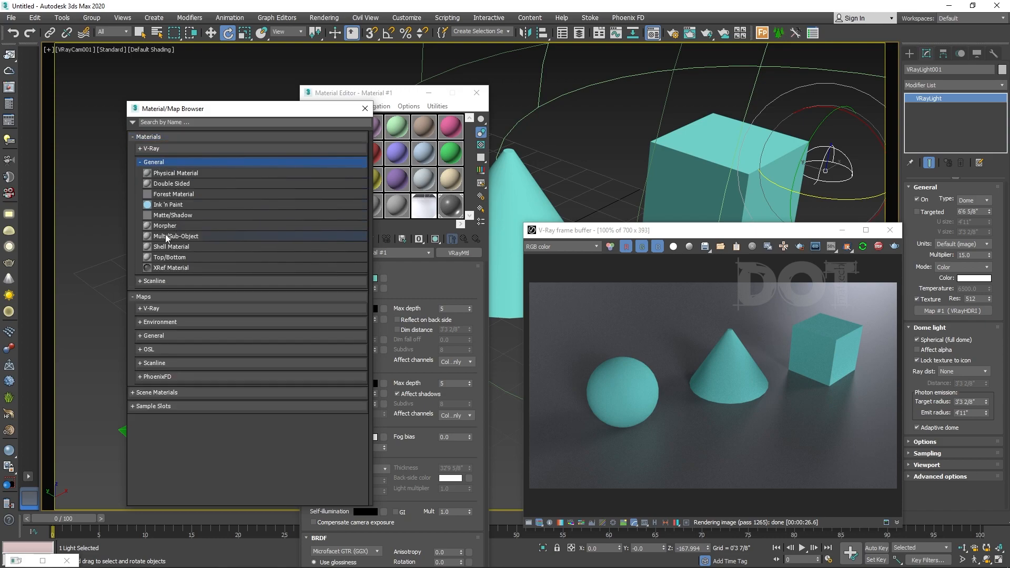
pyautogui.doubleClick(198, 238)
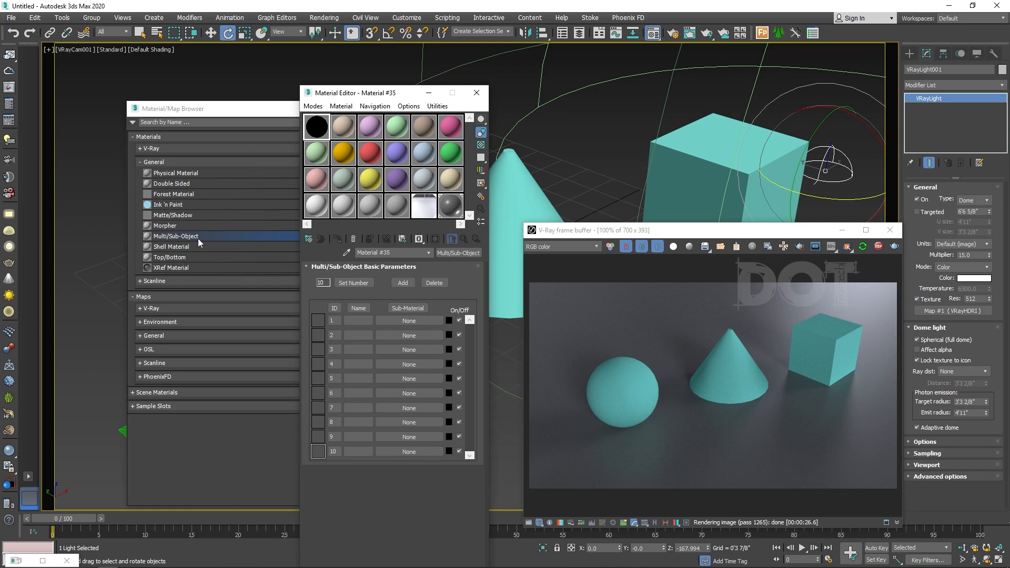
pyautogui.click(365, 109)
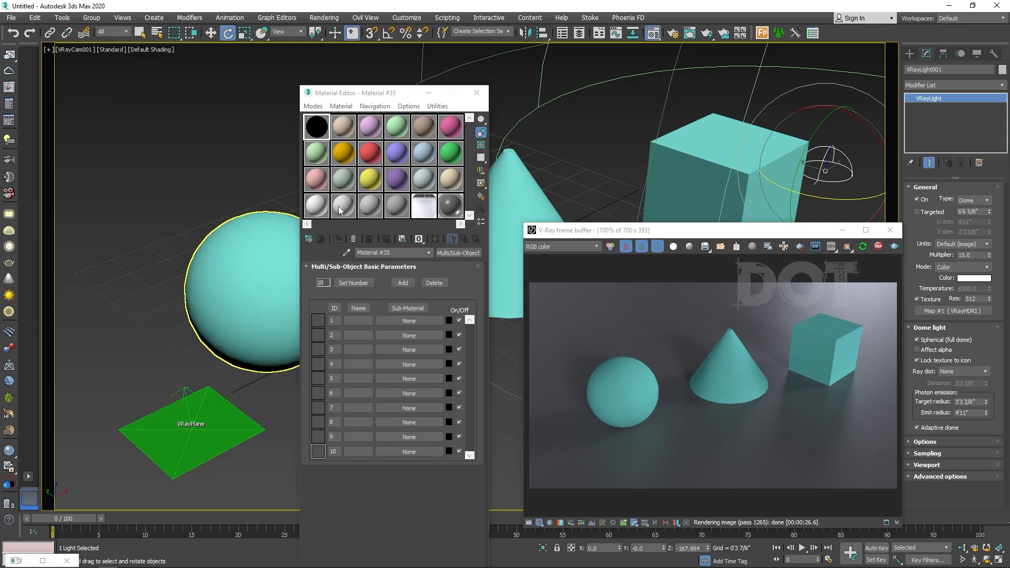
# Step: Assign a new VRayMtl to sub-material ID 1 and return to the parent Multi/Sub-Object material
pyautogui.click(409, 320)
pyautogui.doubleClick(175, 285)
pyautogui.click(463, 239)
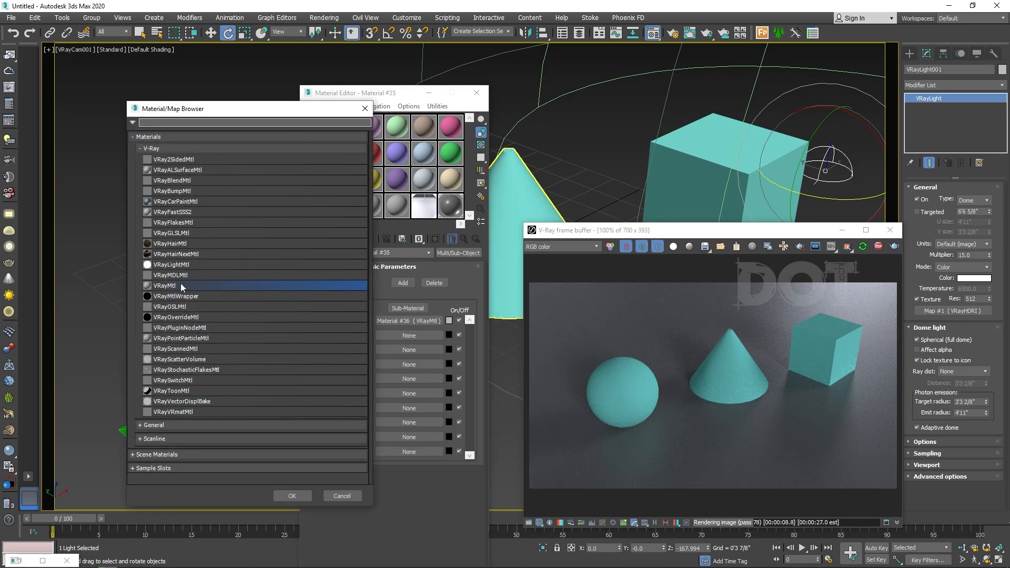
# Step: Assign a new VRayMtl to sub-material ID 2, return to the parent Multi/Sub-Object material and close the Material Editor
pyautogui.doubleClick(179, 283)
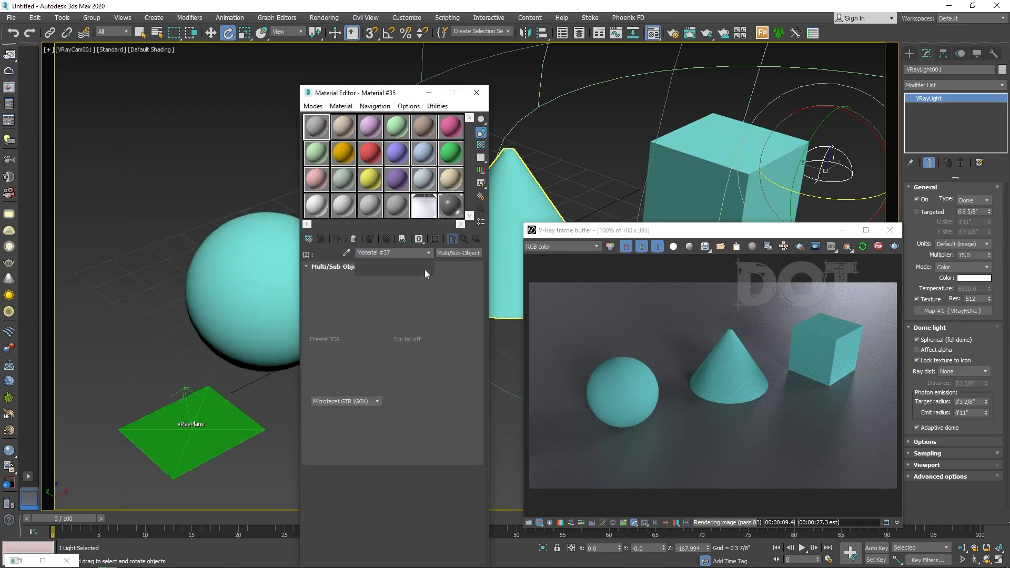
pyautogui.click(461, 239)
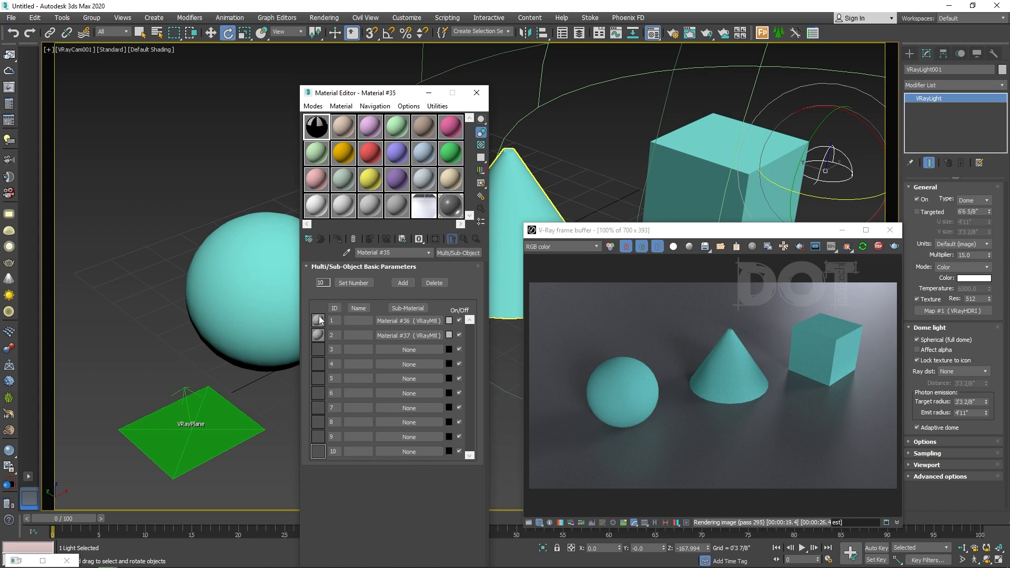
pyautogui.click(476, 93)
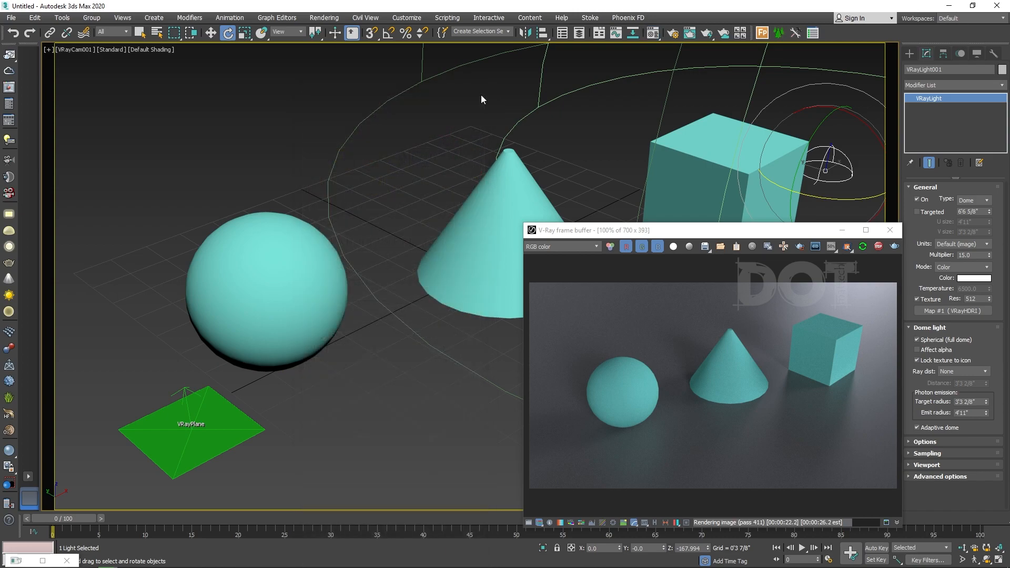
# Step: Apply the Multi/Sub-Object material, Material #35, to the sphere, cone and box together
pyautogui.click(266, 289)
pyautogui.keyDown('ctrl'); pyautogui.click(495, 242); pyautogui.keyUp('ctrl')
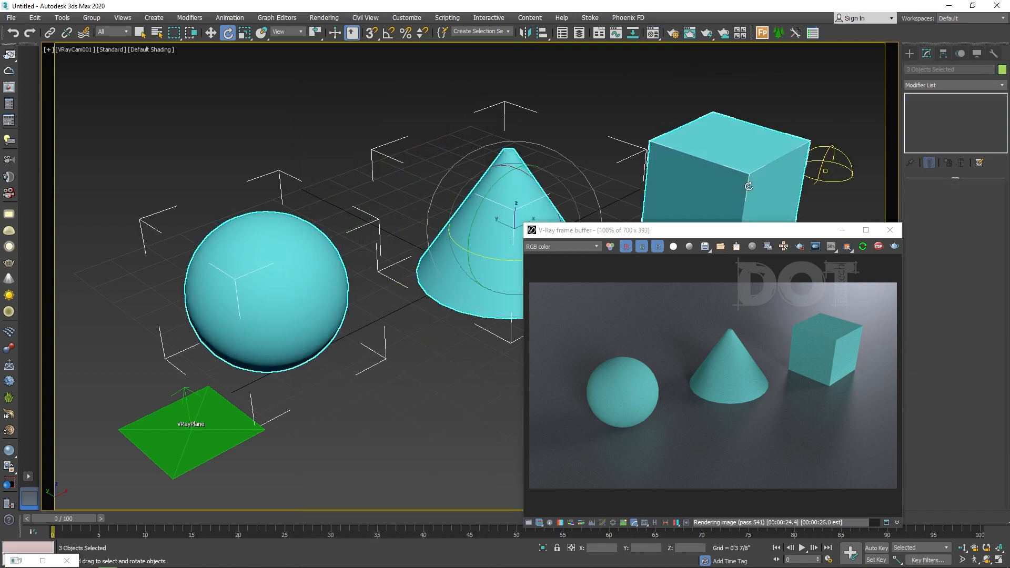
pyautogui.click(653, 32)
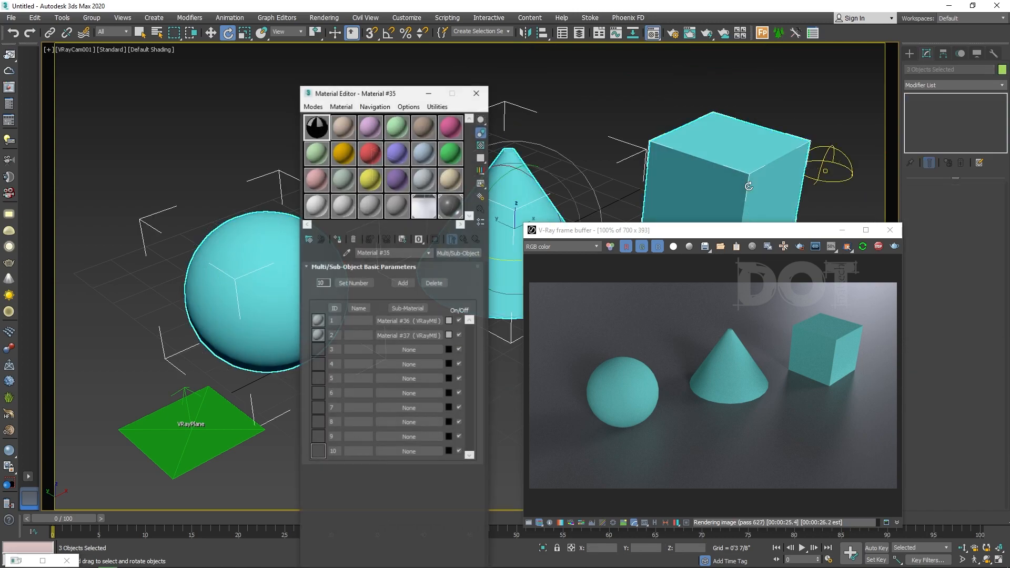
pyautogui.click(338, 239)
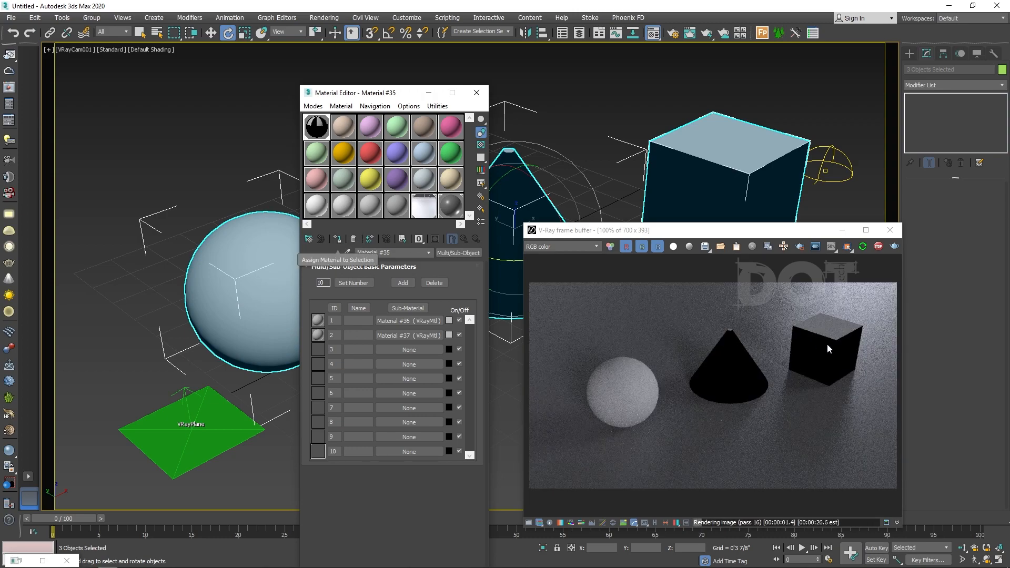
pyautogui.click(477, 93)
# Step: Convert the sphere to an editable poly
pyautogui.click(396, 409)
pyautogui.click(254, 254)
pyautogui.rightClick(255, 254)
pyautogui.moveTo(315, 363)
pyautogui.click(407, 376)
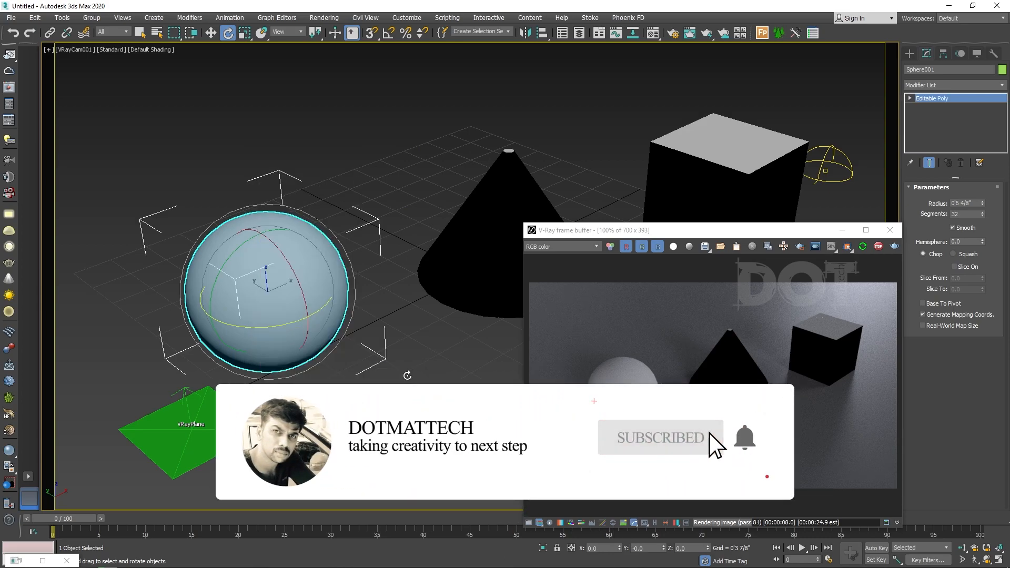
# Step: Select all polygons in the sphere's upper half, working at polygon level in the front view
pyautogui.press('4')
pyautogui.hotkey('alt', 'w')
pyautogui.hotkey('alt', 'w')
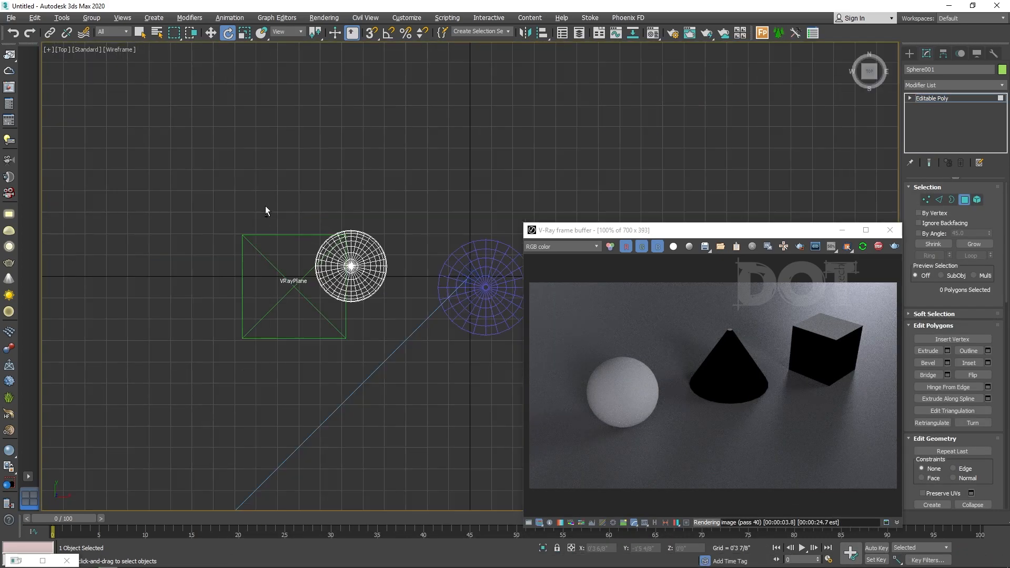
pyautogui.press('f')
pyautogui.press('z')
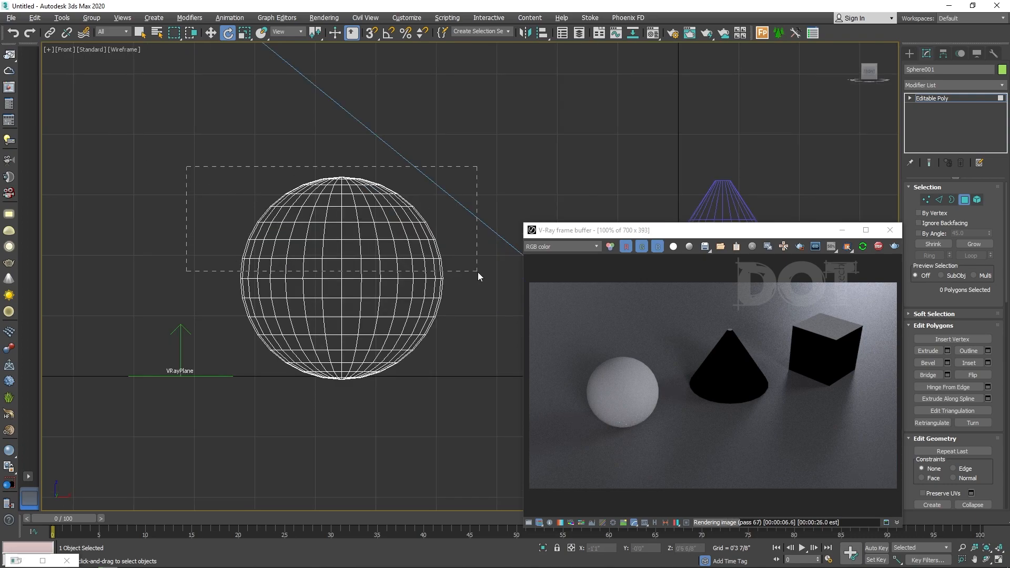
pyautogui.moveTo(478, 273); pyautogui.dragTo(478, 273)
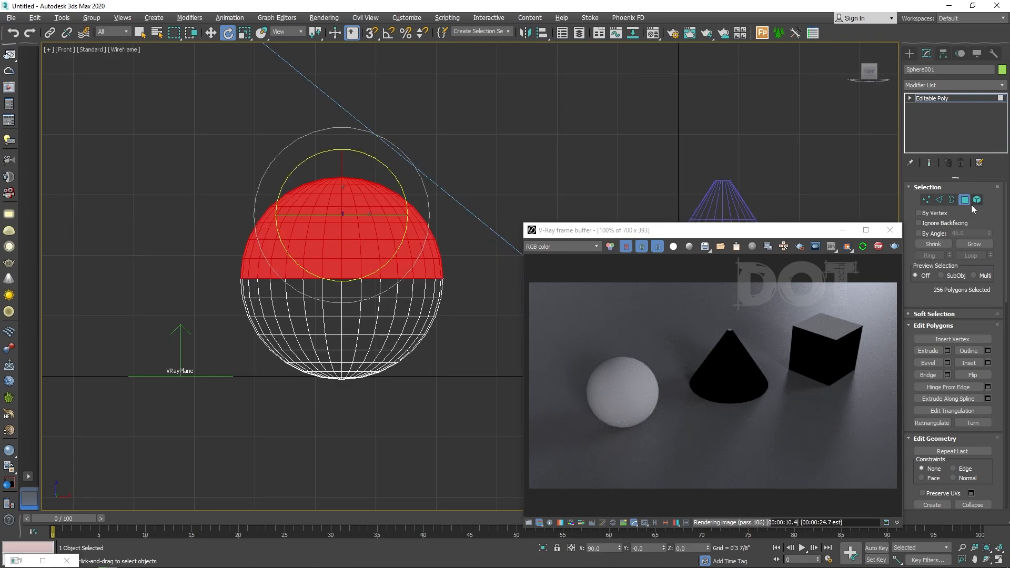
pyautogui.scroll(-10, 962, 316)
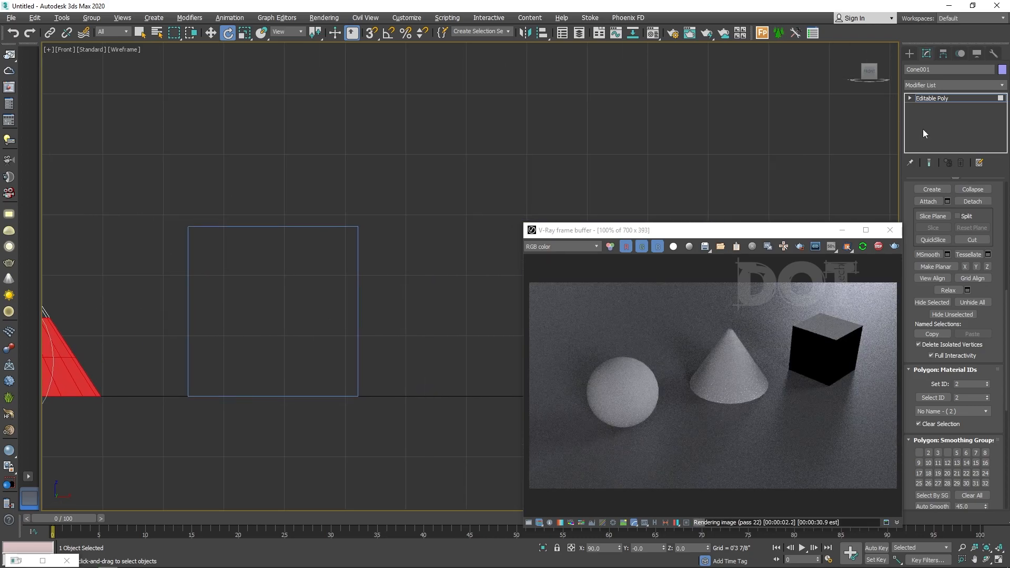
# Step: Set the box's height segments to 2 and convert it to an editable poly
pyautogui.click(275, 324)
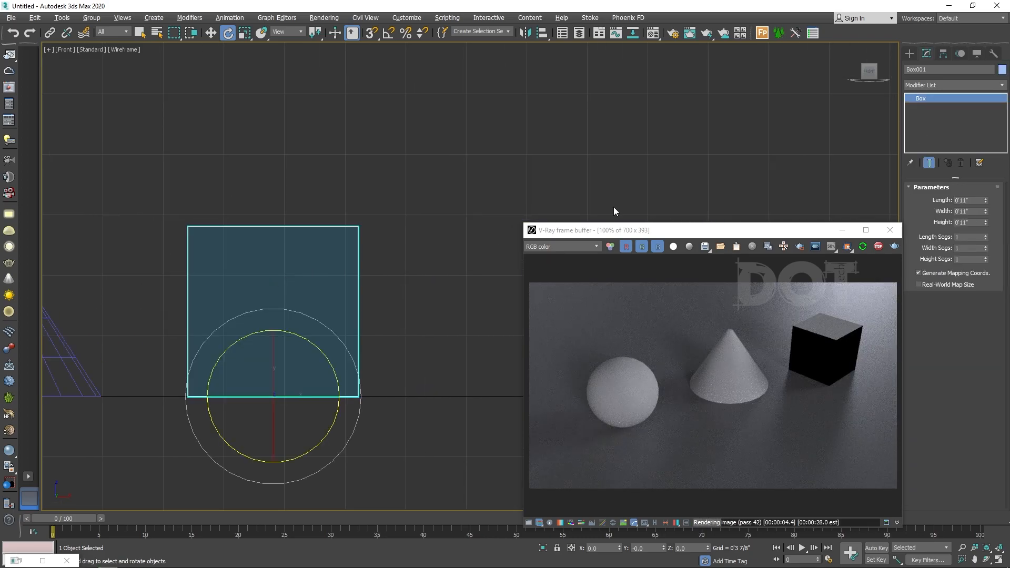
pyautogui.click(986, 247)
pyautogui.click(985, 250)
pyautogui.click(985, 257)
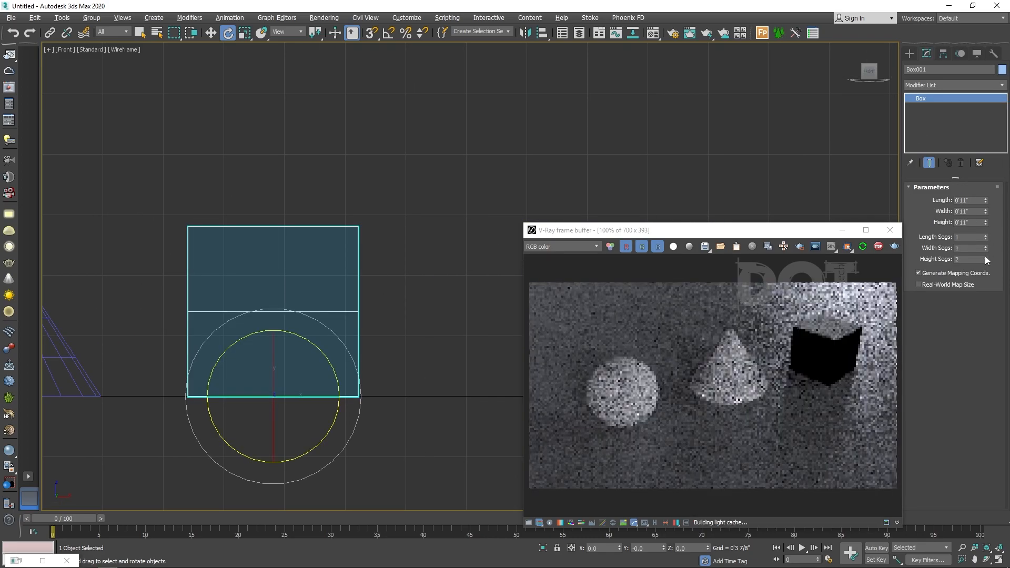
pyautogui.rightClick(291, 273)
pyautogui.moveTo(390, 383)
pyautogui.click(438, 390)
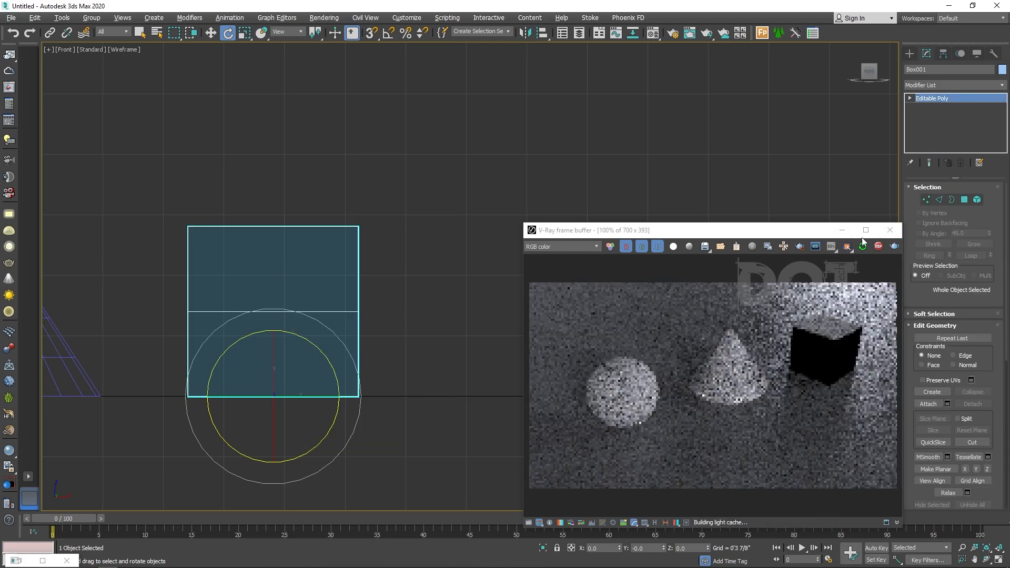
# Step: Assign material ID 1 to the box's upper-half polygons and material ID 2 to the remaining ones
pyautogui.click(964, 199)
pyautogui.moveTo(507, 167); pyautogui.dragTo(144, 279)
pyautogui.scroll(-8, 968, 441)
pyautogui.doubleClick(967, 431)
pyautogui.write('1')
pyautogui.press('Return')
pyautogui.hotkey('ctrl', 'i')
pyautogui.write('2')
pyautogui.press('Return')
pyautogui.click(441, 270)
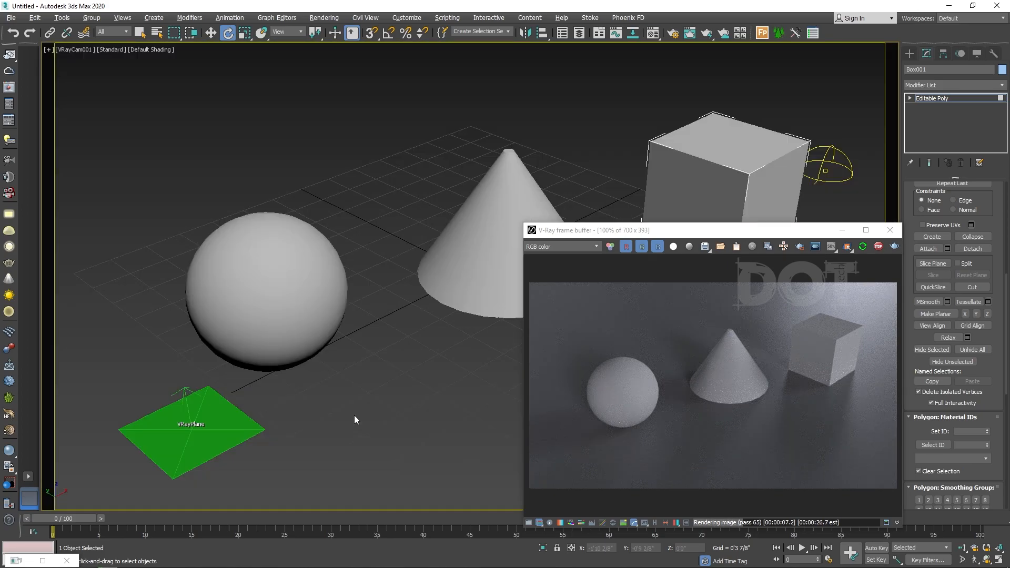
# Step: Rename the sub-material at ID 1 as Material Glassy and make its diffuse color black
pyautogui.press('m')
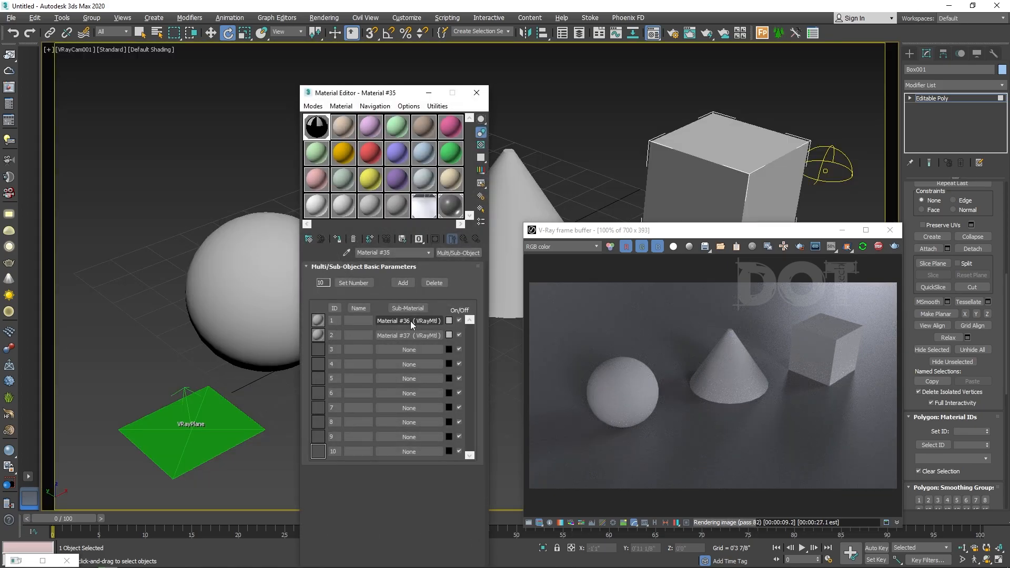
pyautogui.click(411, 321)
pyautogui.click(373, 254)
pyautogui.click(377, 254)
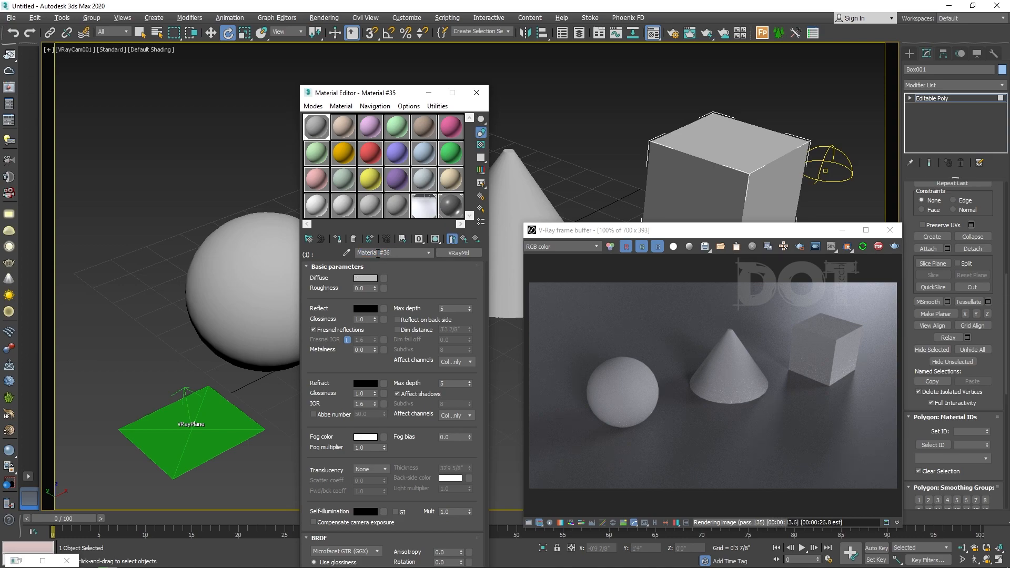
pyautogui.write('Glassy')
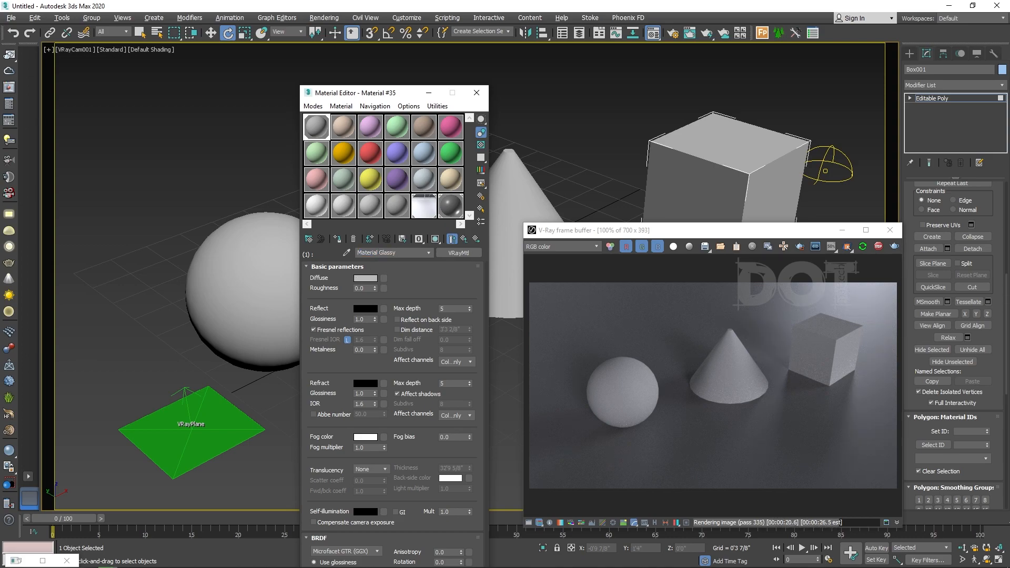
pyautogui.click(361, 278)
pyautogui.click(437, 222)
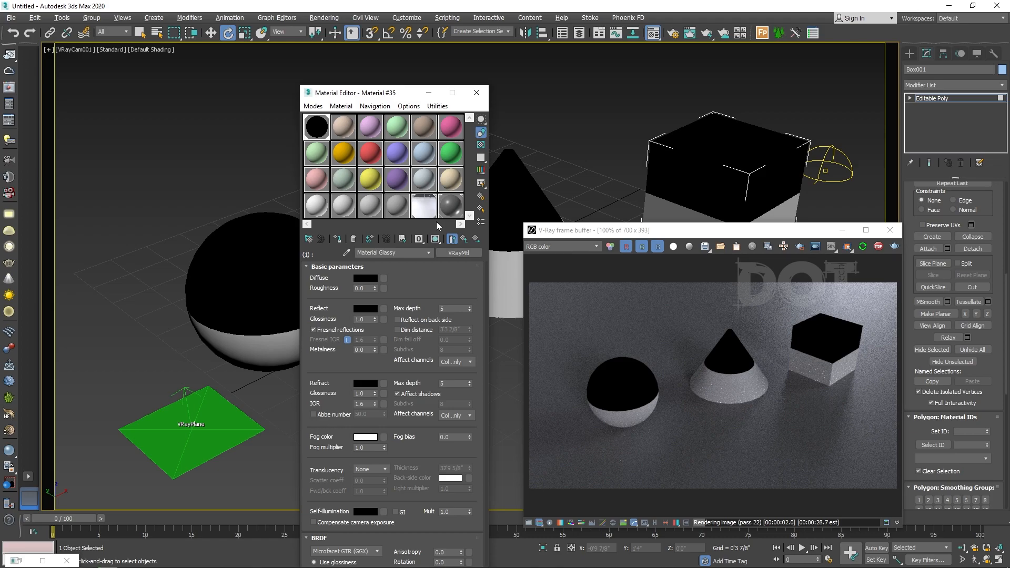
# Step: Set Material Glassy's reflection color to white and turn off Fresnel reflections
pyautogui.click(361, 311)
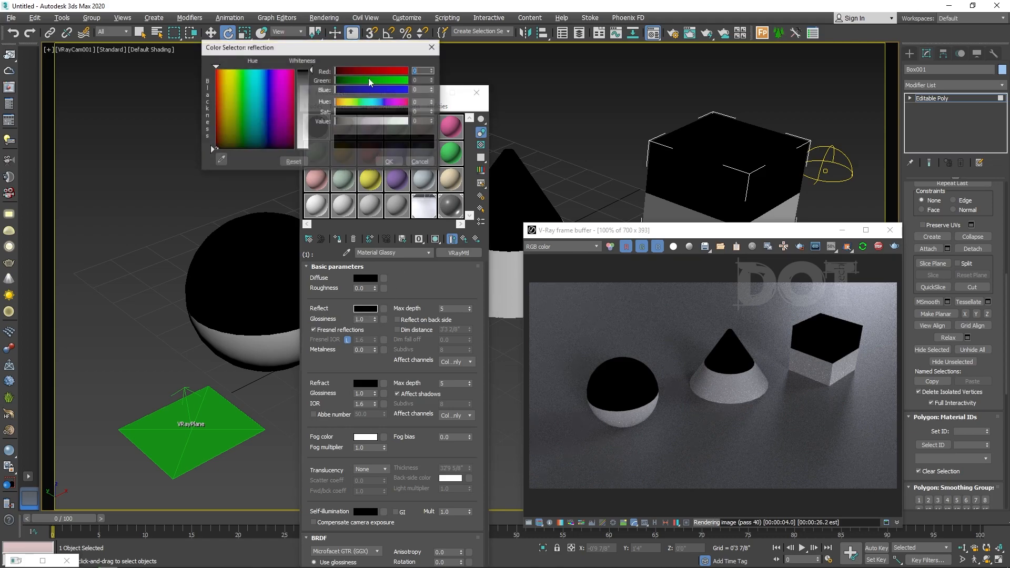
pyautogui.moveTo(347, 121); pyautogui.dragTo(409, 122)
pyautogui.click(396, 163)
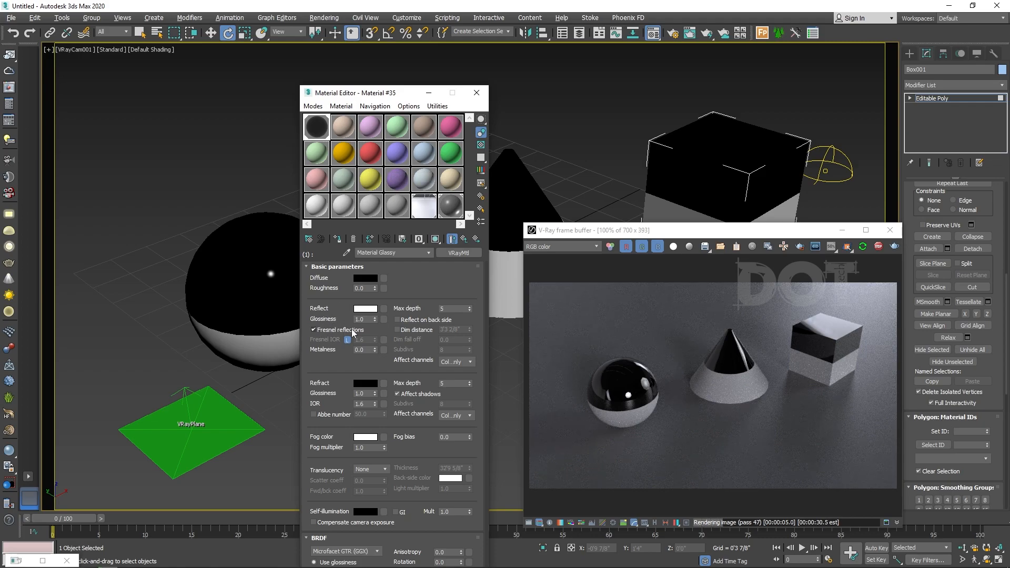
pyautogui.click(314, 330)
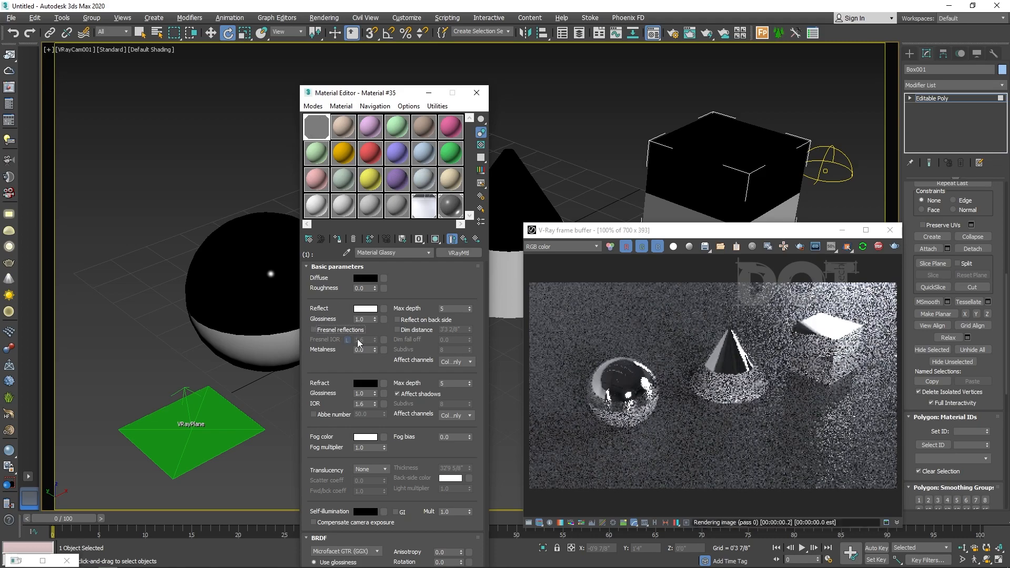
pyautogui.scroll(1, 703, 317)
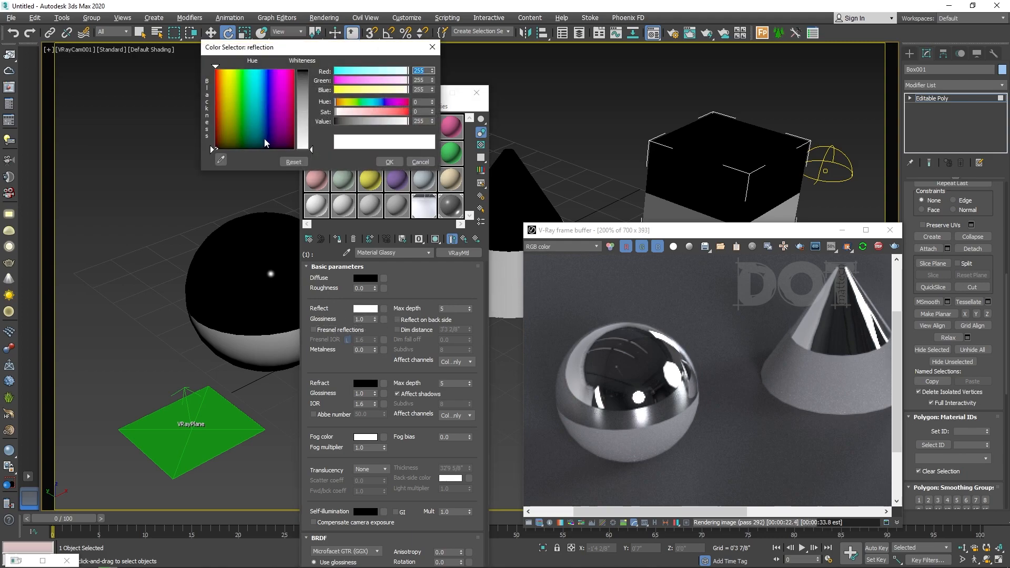
# Step: Tint Material Glassy's reflection a copper pink with RGB values of 219, 119 and 92
pyautogui.click(220, 83)
pyautogui.moveTo(220, 82); pyautogui.dragTo(217, 81)
pyautogui.moveTo(305, 113); pyautogui.dragTo(307, 97)
pyautogui.click(220, 85)
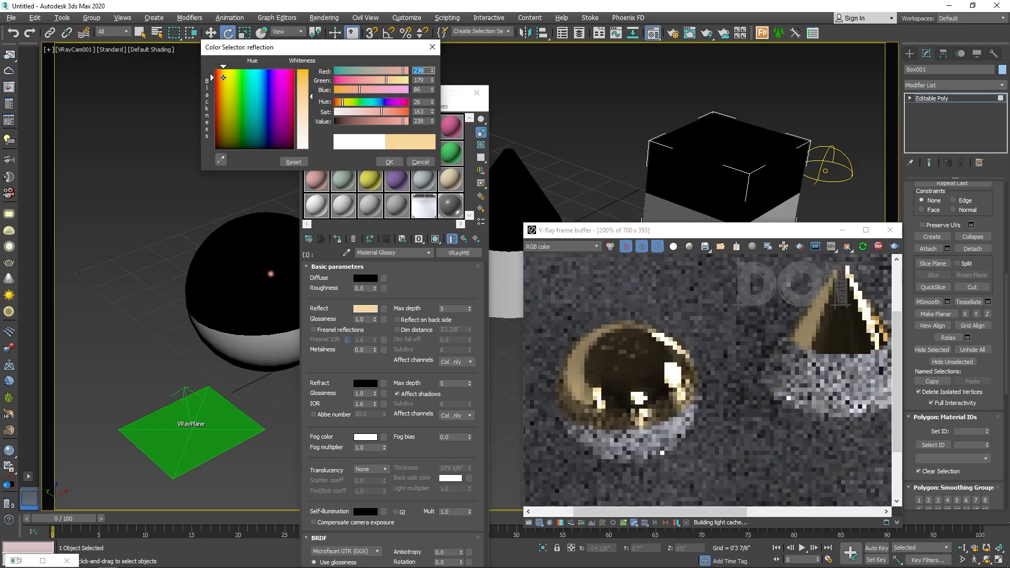
pyautogui.click(222, 82)
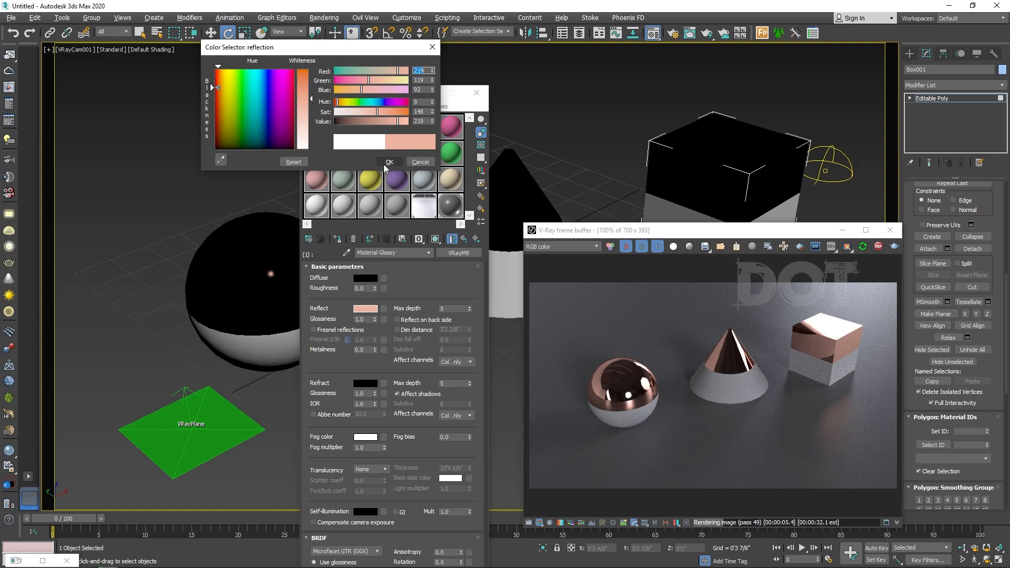
pyautogui.click(390, 162)
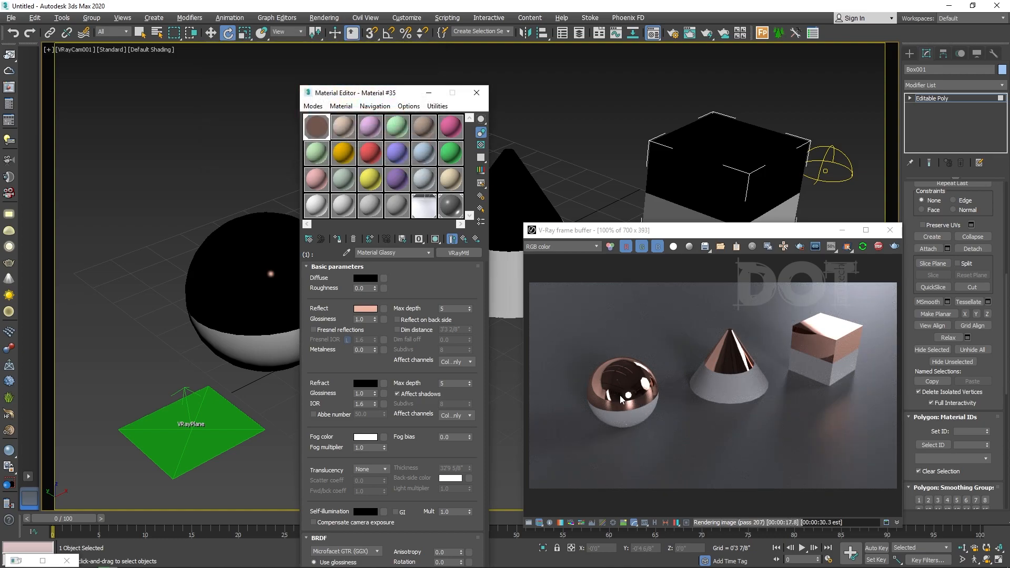
# Step: Examine the copper reflections on the sphere and cone up close in the V-Ray render
pyautogui.scroll(1, 627, 398)
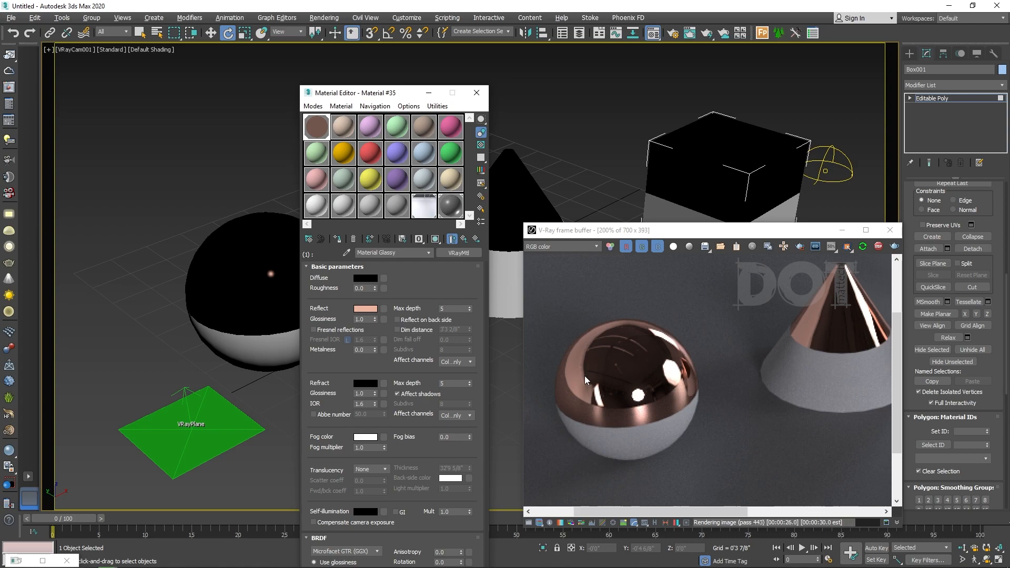
pyautogui.scroll(1, 658, 406)
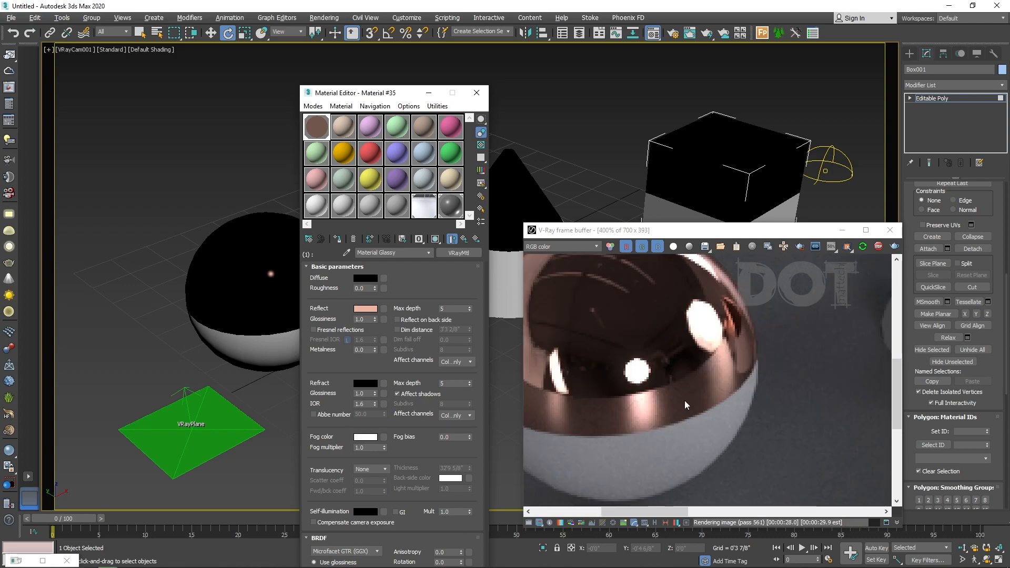
pyautogui.scroll(-1, 669, 398)
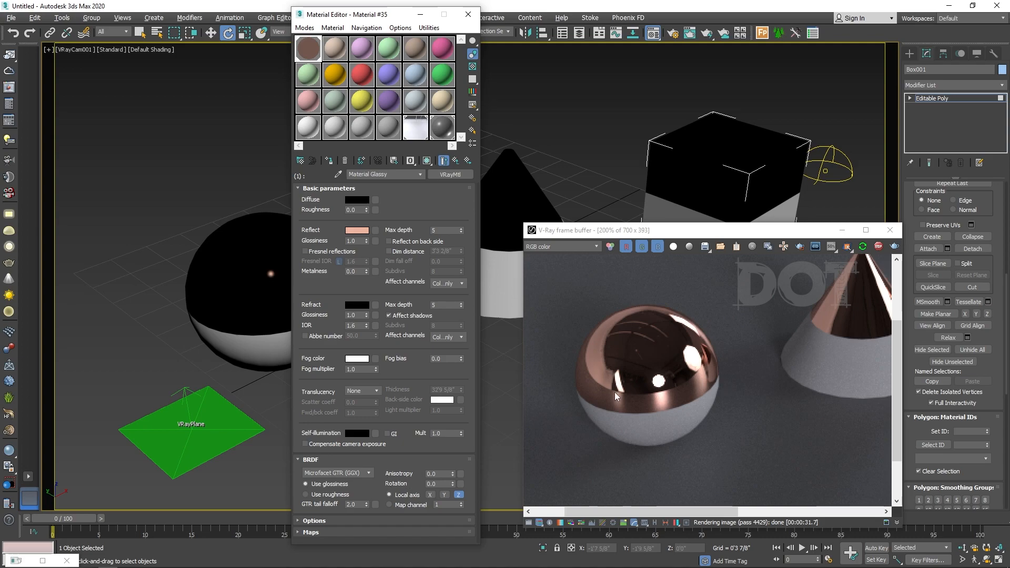
pyautogui.scroll(-1, 681, 396)
pyautogui.scroll(1, 626, 366)
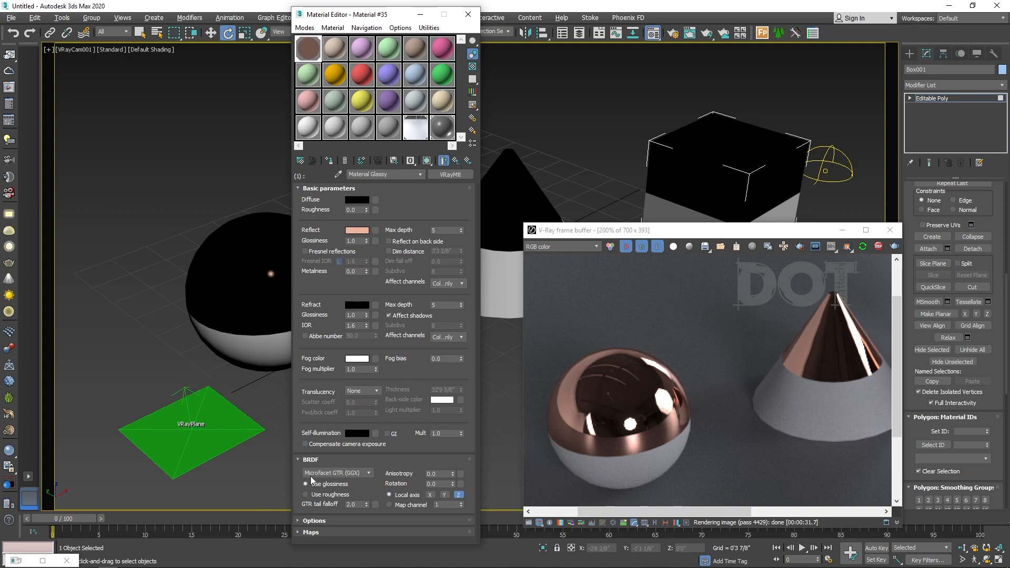
pyautogui.scroll(1, 355, 474)
# Step: Try the Ward BRDF type on Material Glassy and restore Microfacet GTR (GGX)
pyautogui.click(355, 474)
pyautogui.click(337, 494)
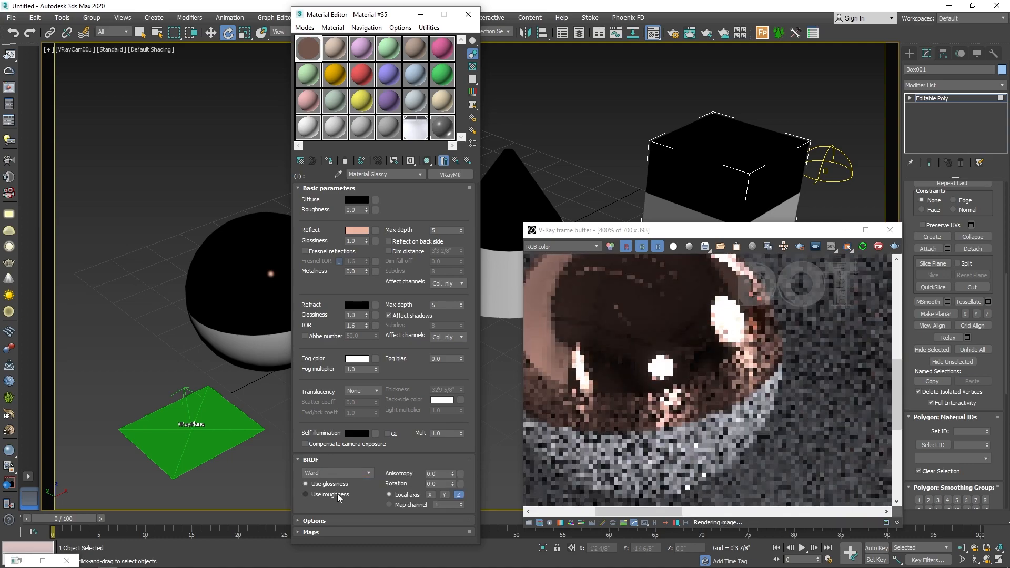
pyautogui.click(361, 474)
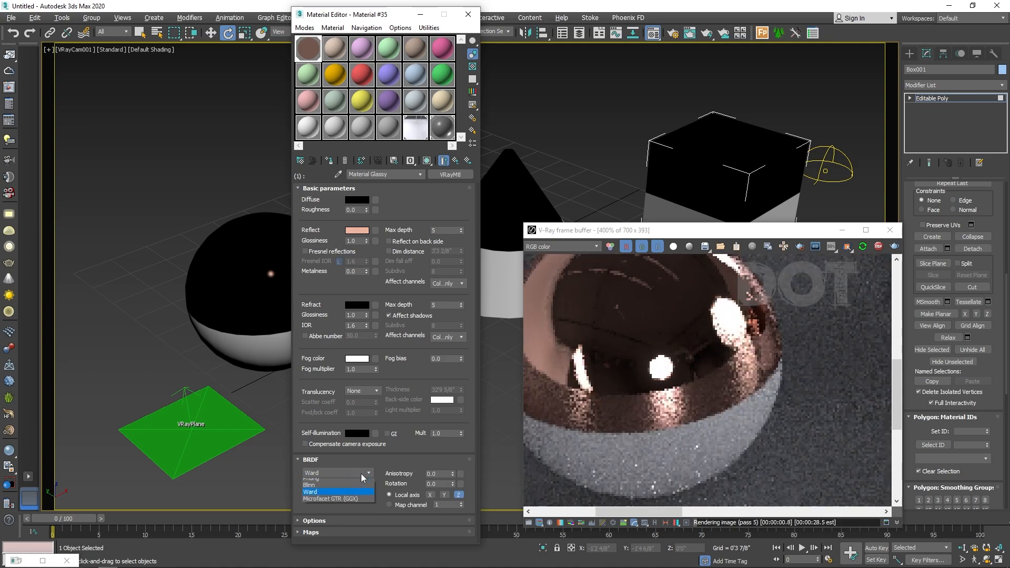
pyautogui.click(337, 503)
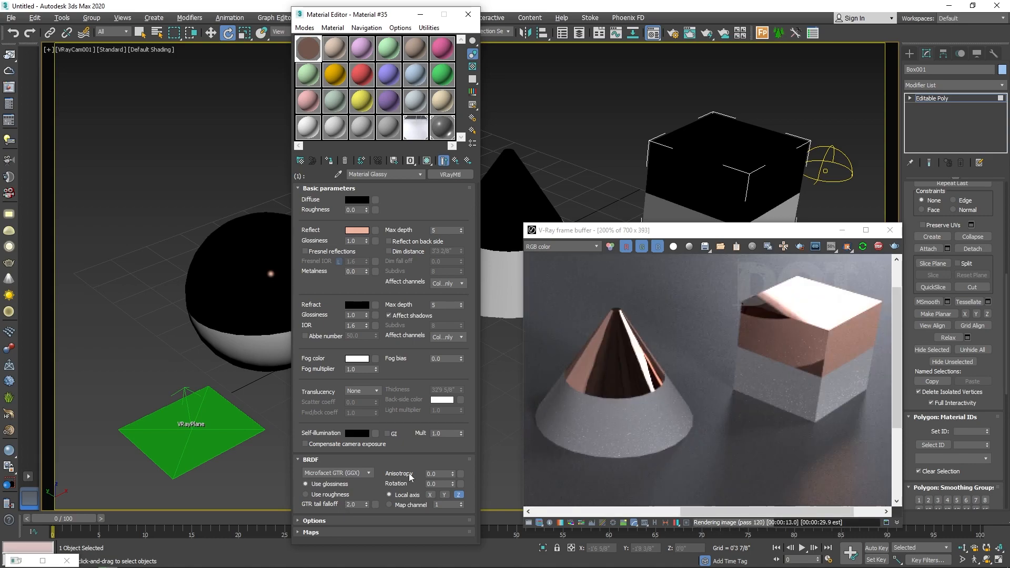
# Step: Set the BRDF anisotropy of Material Glassy to 0.6
pyautogui.click(427, 474)
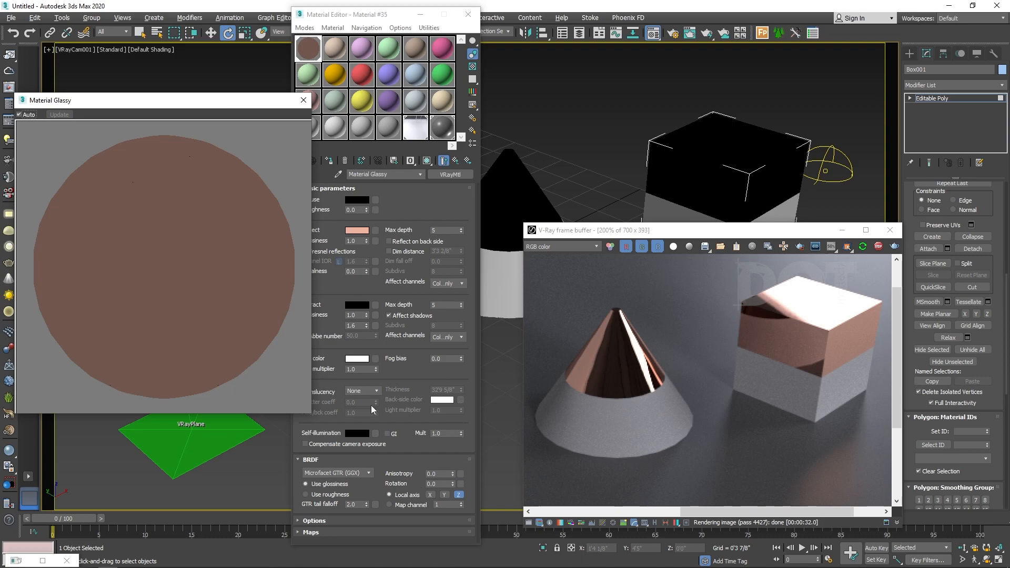
pyautogui.doubleClick(444, 476)
pyautogui.write('.6')
pyautogui.press('Return')
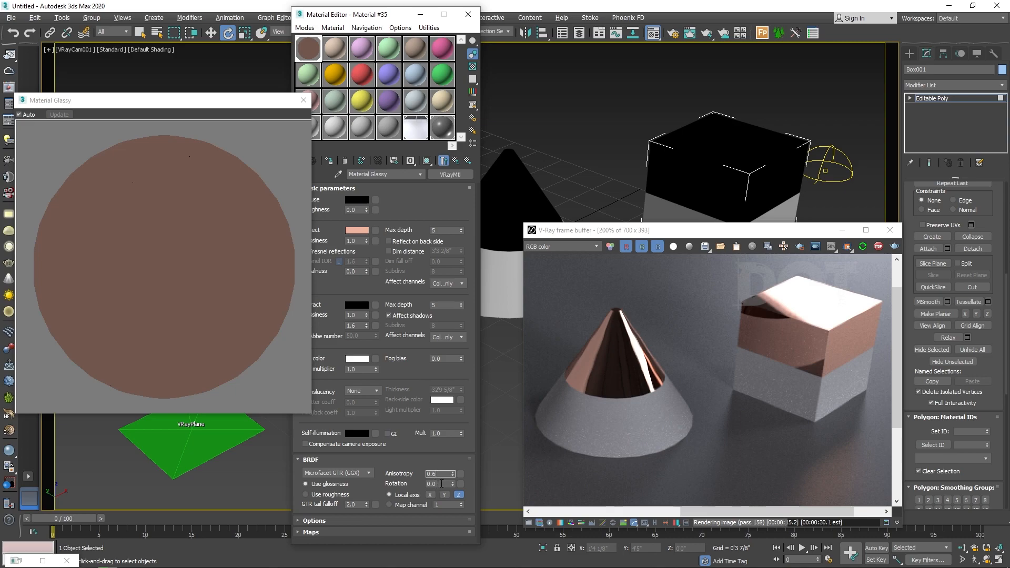
# Step: Set Material Glassy's BRDF rotation to 90 and its reflection glossiness to 0.8
pyautogui.doubleClick(439, 483)
pyautogui.write('90')
pyautogui.press('Return')
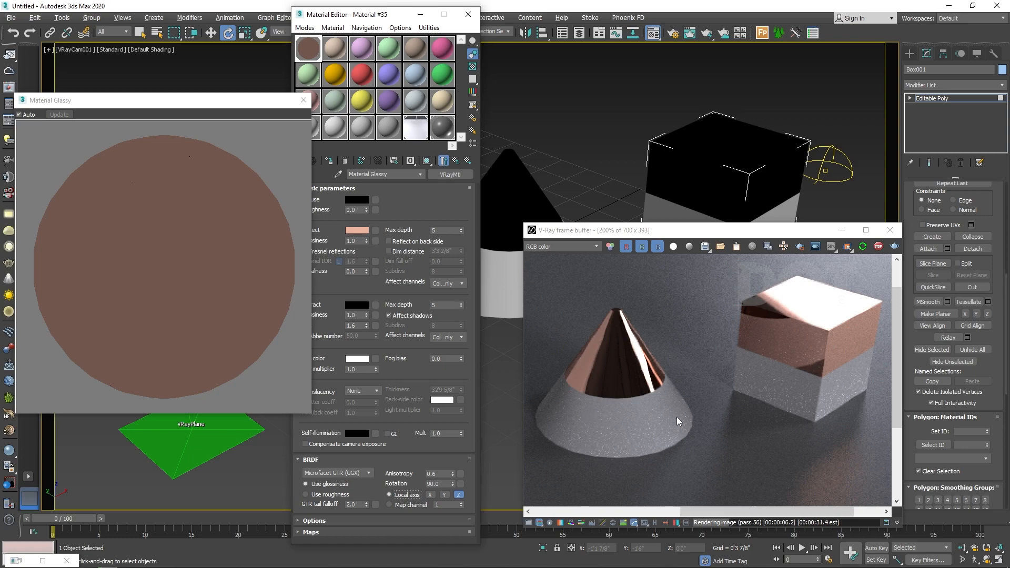
pyautogui.moveTo(376, 16); pyautogui.dragTo(423, 22)
pyautogui.doubleClick(403, 247)
pyautogui.write('0.8')
pyautogui.press('Return')
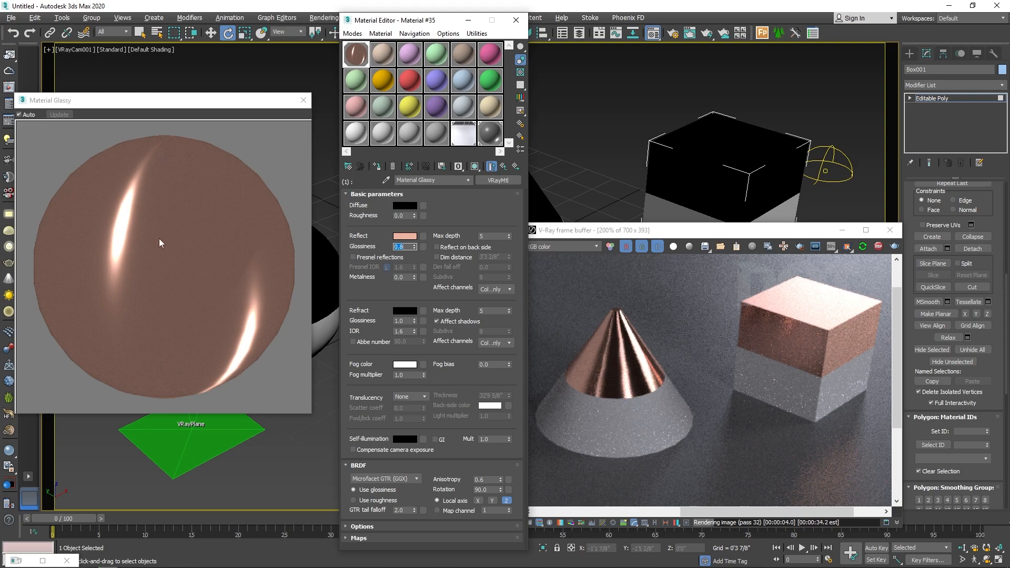
# Step: Try BRDF anisotropy values of 0, 0.5 and 0.95 on Material Glassy, and settle on 0.9
pyautogui.doubleClick(487, 479)
pyautogui.write('0')
pyautogui.press('Return')
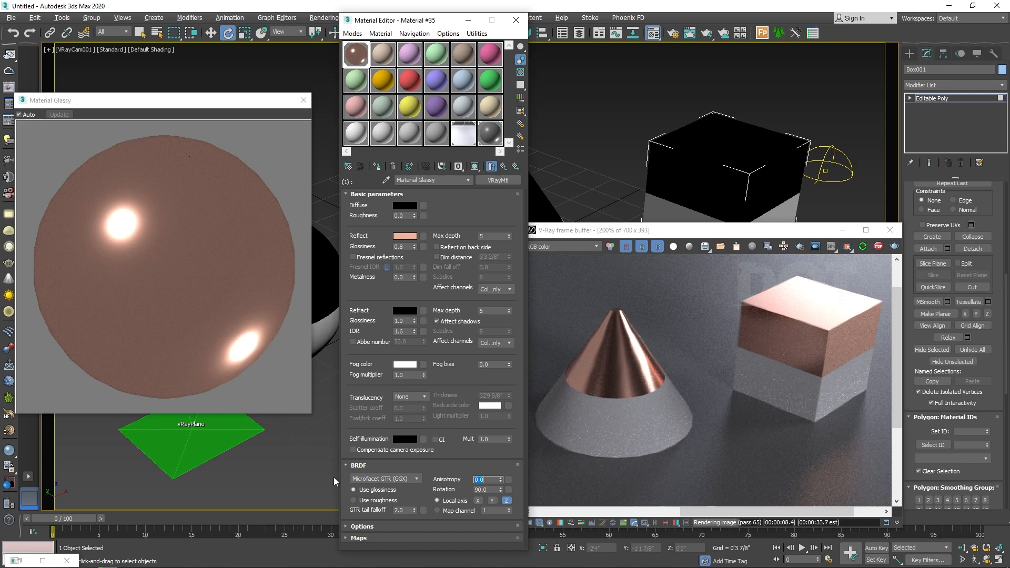
pyautogui.write('0.5')
pyautogui.press('Return')
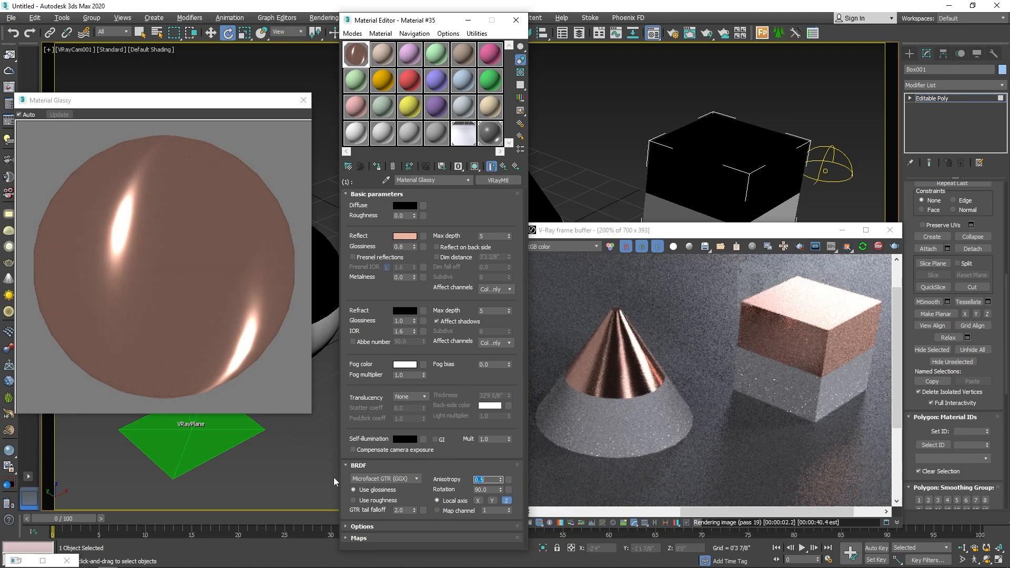
pyautogui.write('.9')
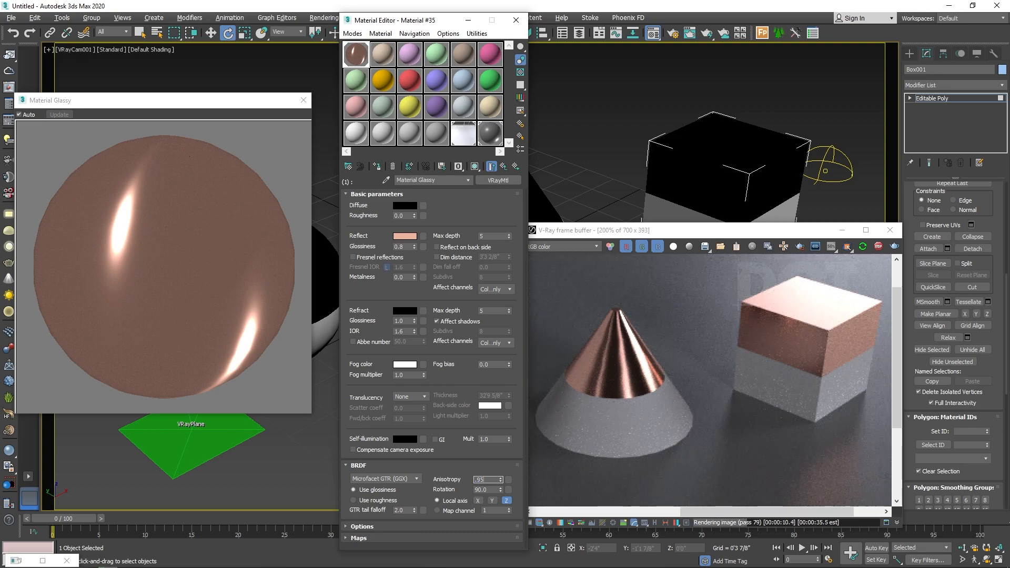
pyautogui.write('5')
pyautogui.press('Return')
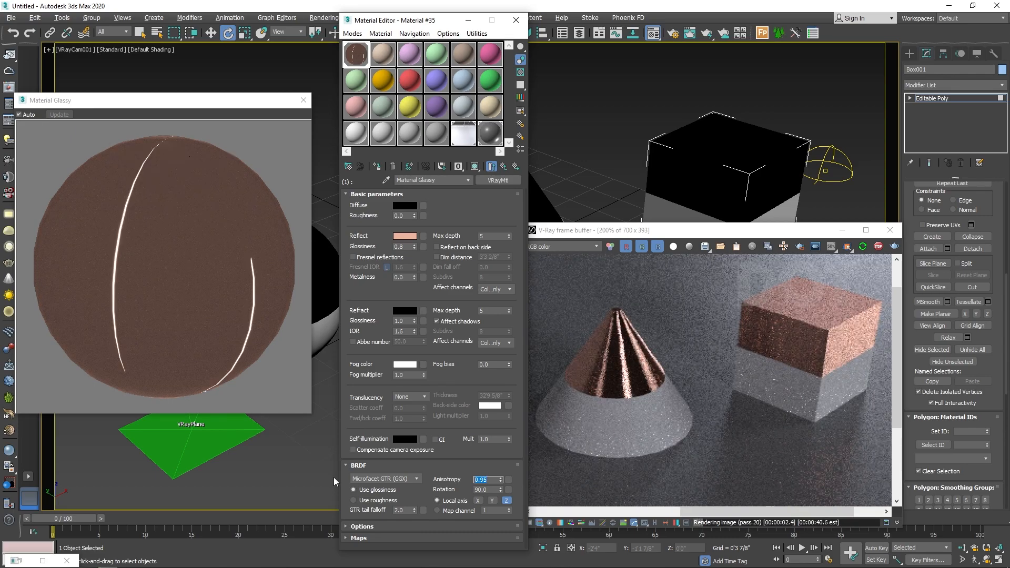
pyautogui.write('.9')
pyautogui.press('Return')
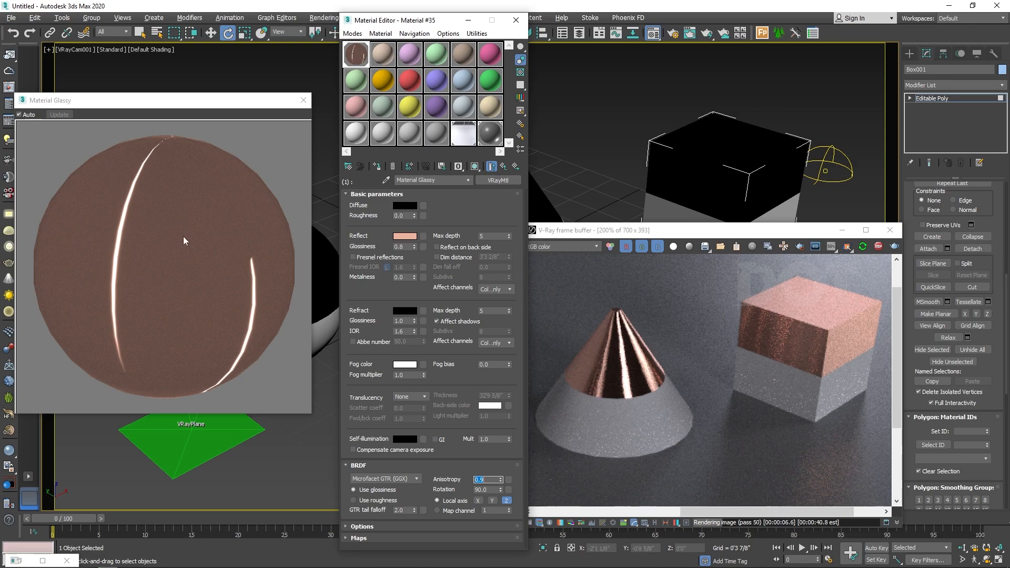
# Step: Try BRDF rotation values of 0 and 0.9 on Material Glassy and inspect the rendered sphere and cone
pyautogui.press('Tab')
pyautogui.write('0')
pyautogui.press('Return')
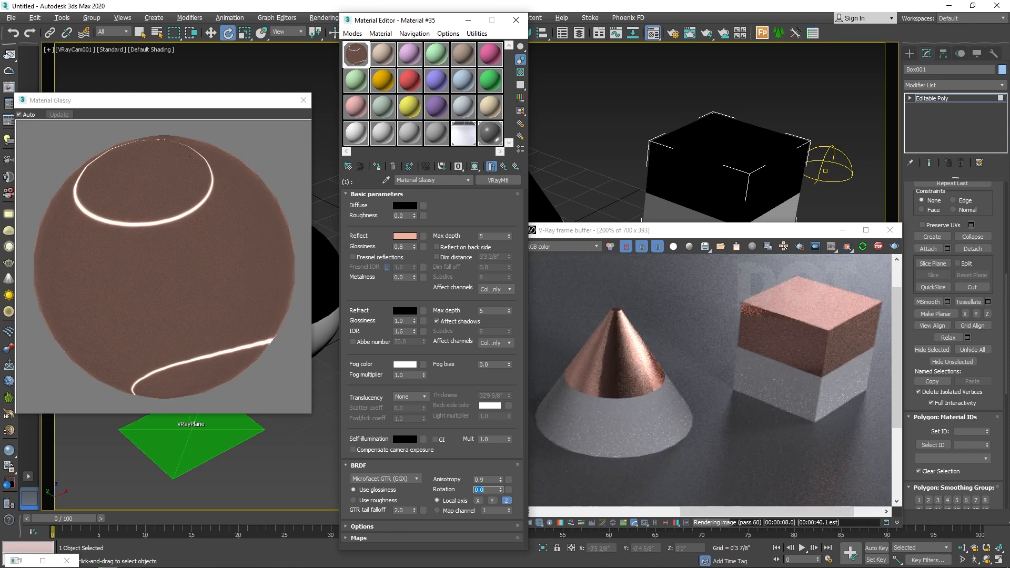
pyautogui.write('0.9')
pyautogui.press('Return')
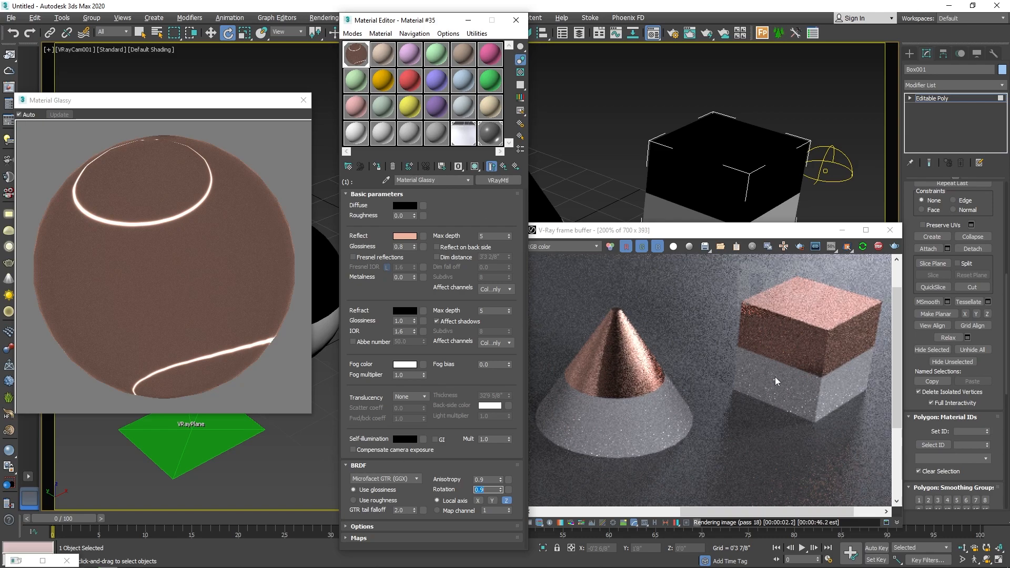
pyautogui.scroll(-1, 775, 378)
pyautogui.scroll(1, 633, 390)
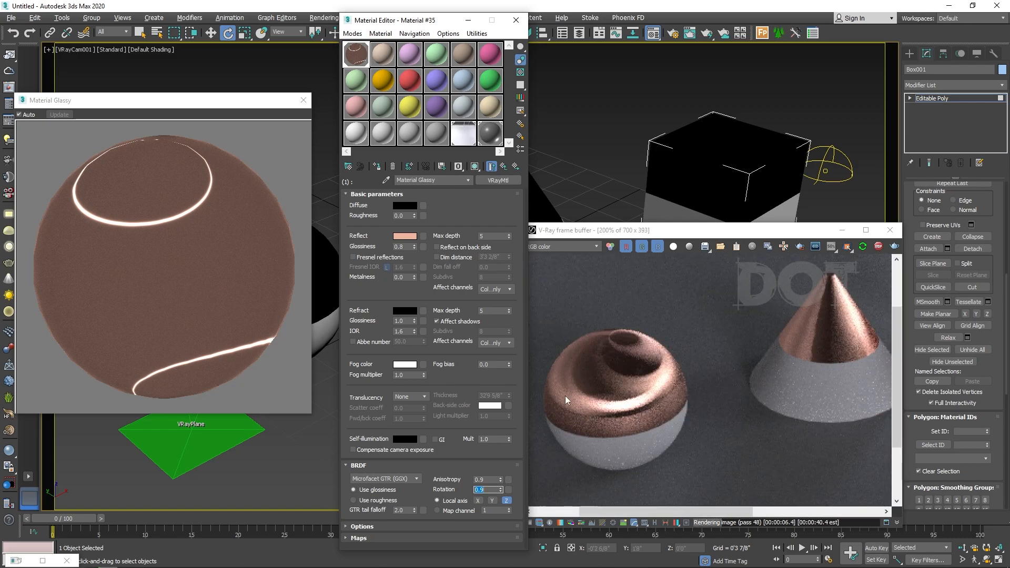
pyautogui.moveTo(875, 361); pyautogui.dragTo(821, 370, button='middle')
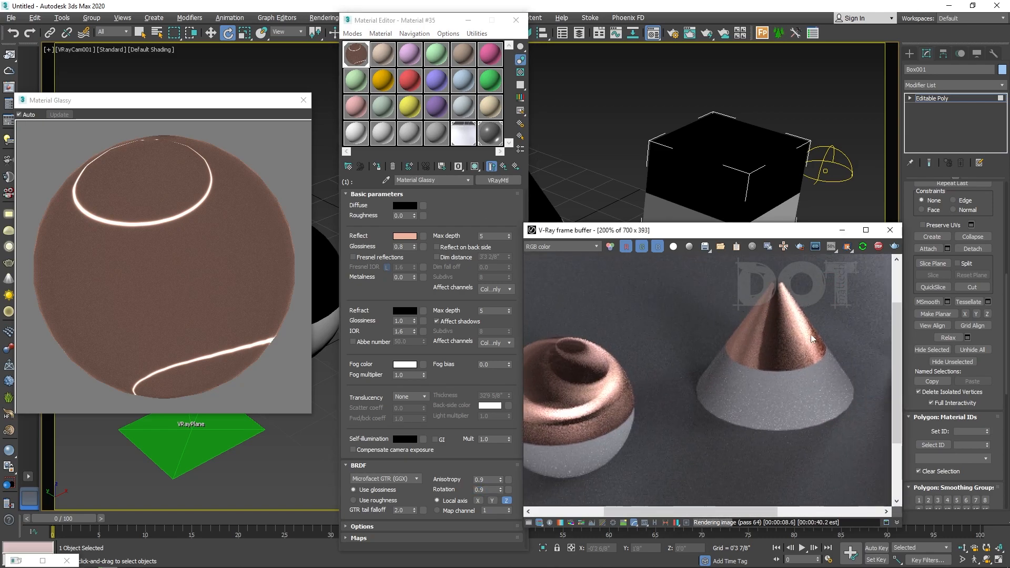
# Step: Return Material Glassy's BRDF rotation to 90 and inspect the anisotropic highlights on the rendered sphere
pyautogui.doubleClick(481, 489)
pyautogui.write('90')
pyautogui.press('Return')
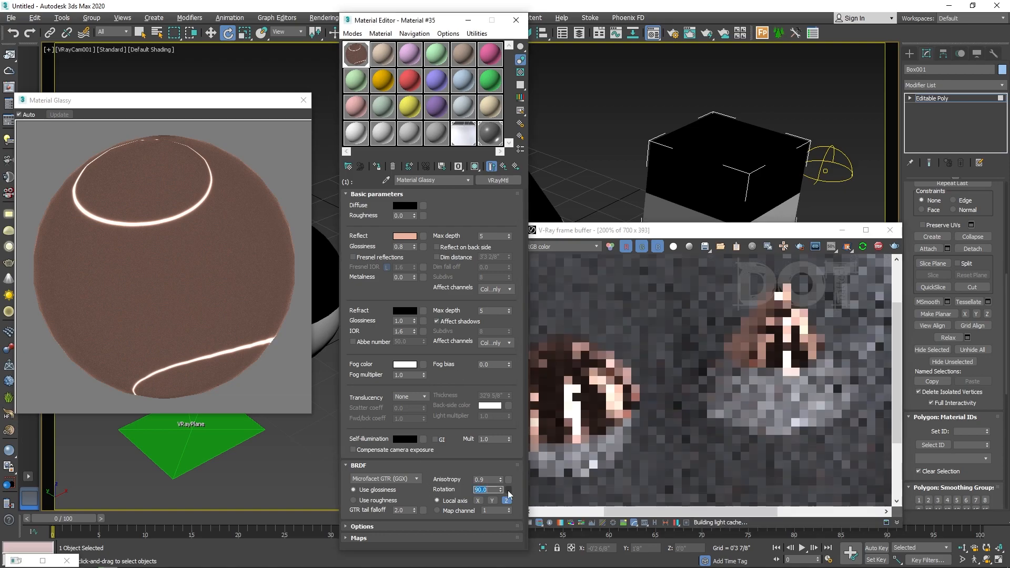
pyautogui.scroll(-1, 616, 406)
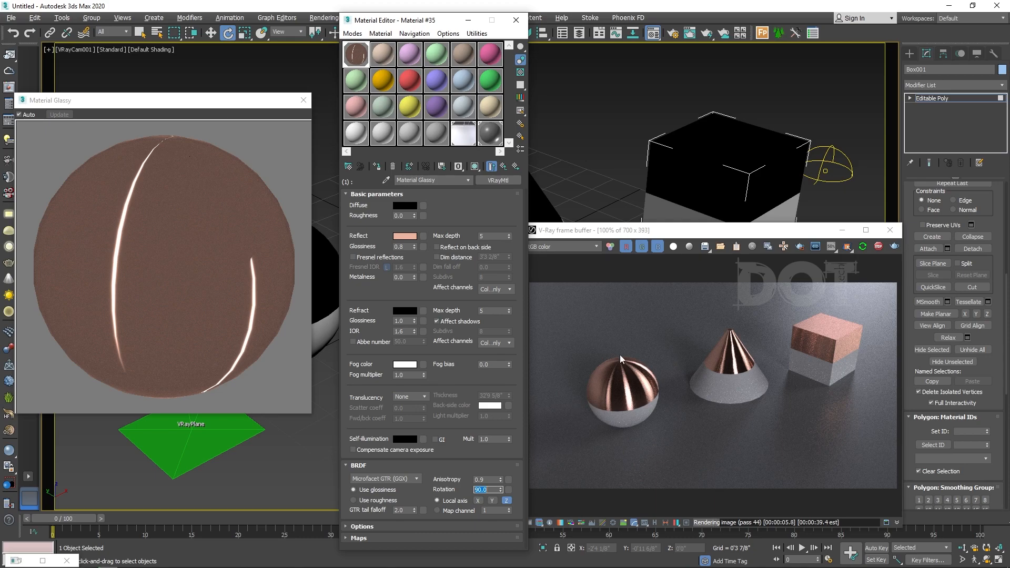
pyautogui.scroll(1, 613, 403)
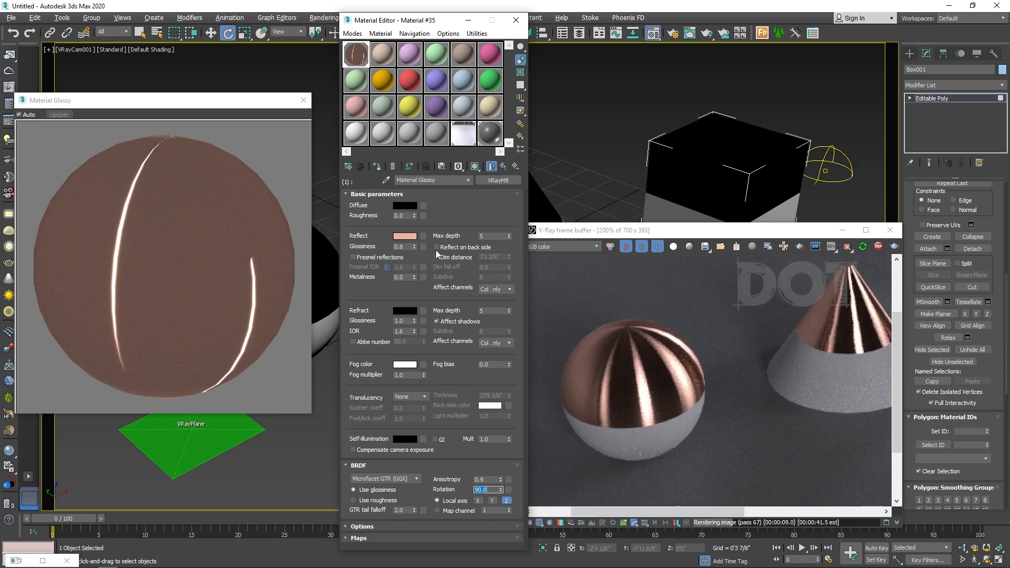